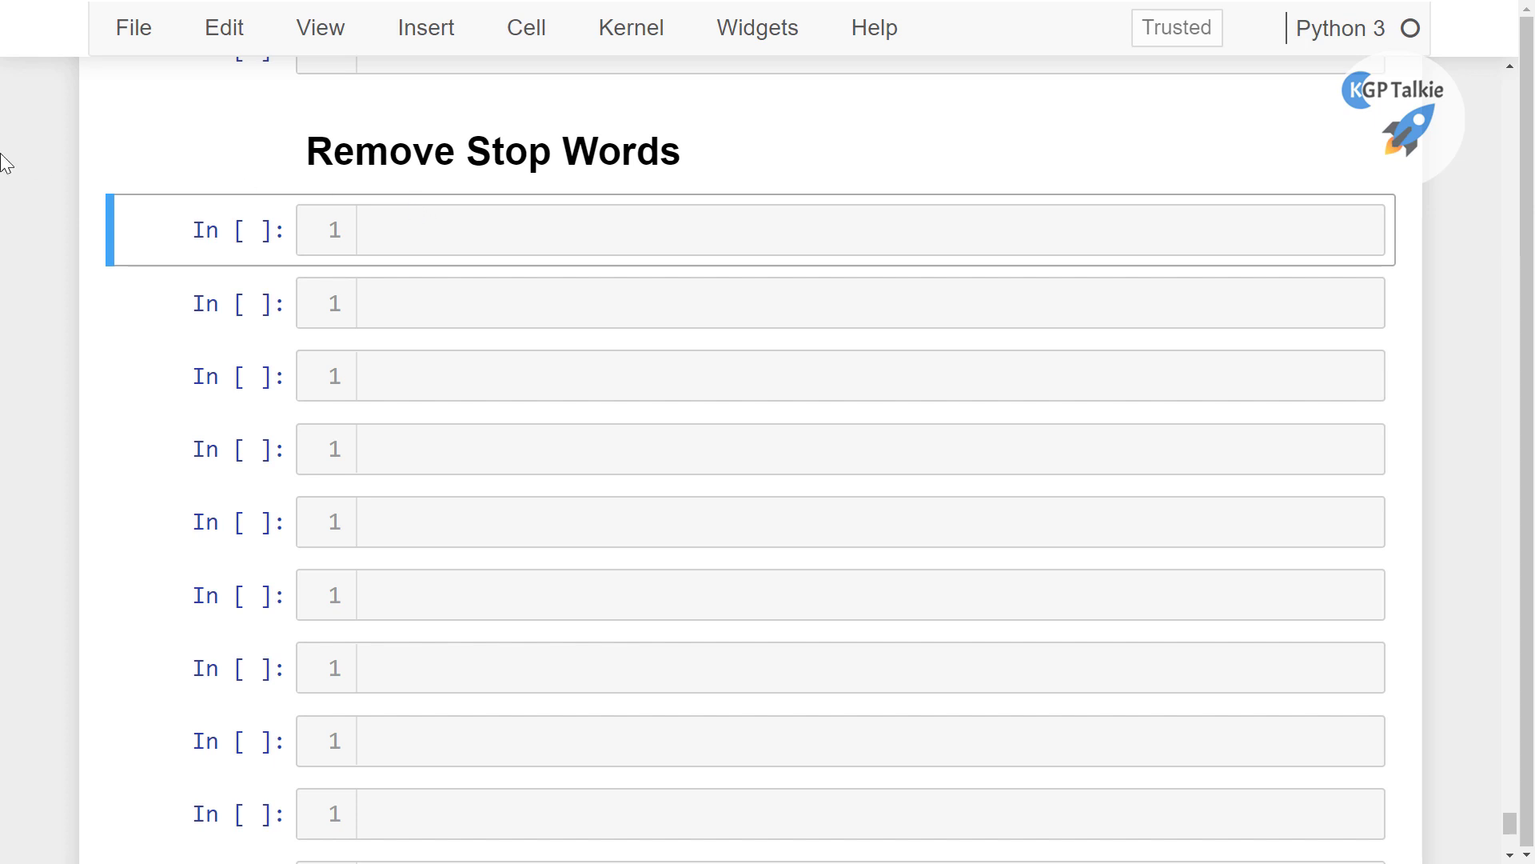
- Store the sentence 'this is a stop words' in x and run the cell
left_click(555, 239)
type("x ")
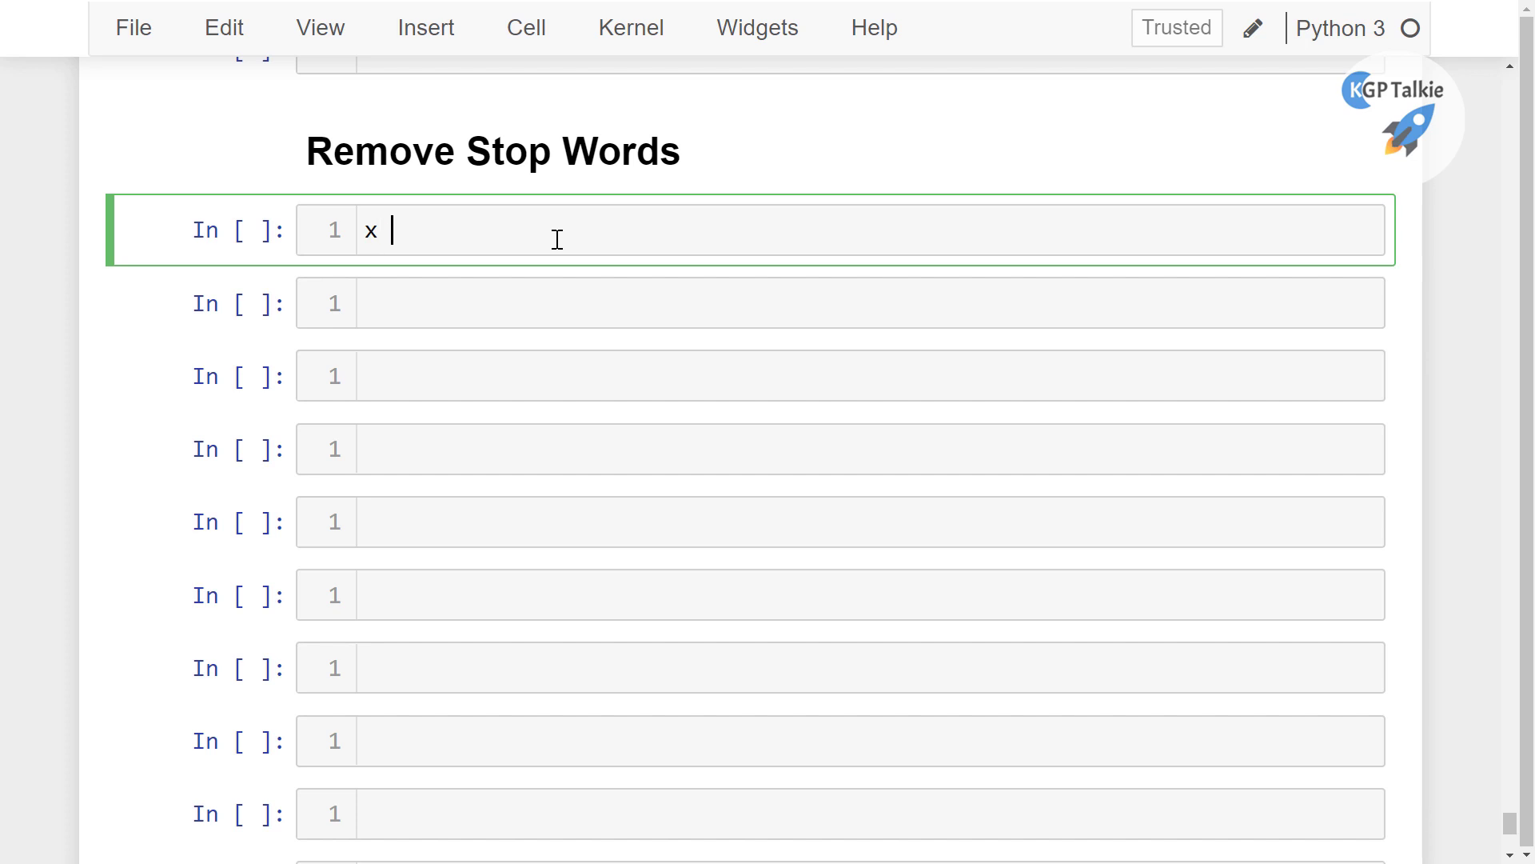
type("= 'thi")
type("s is a stop")
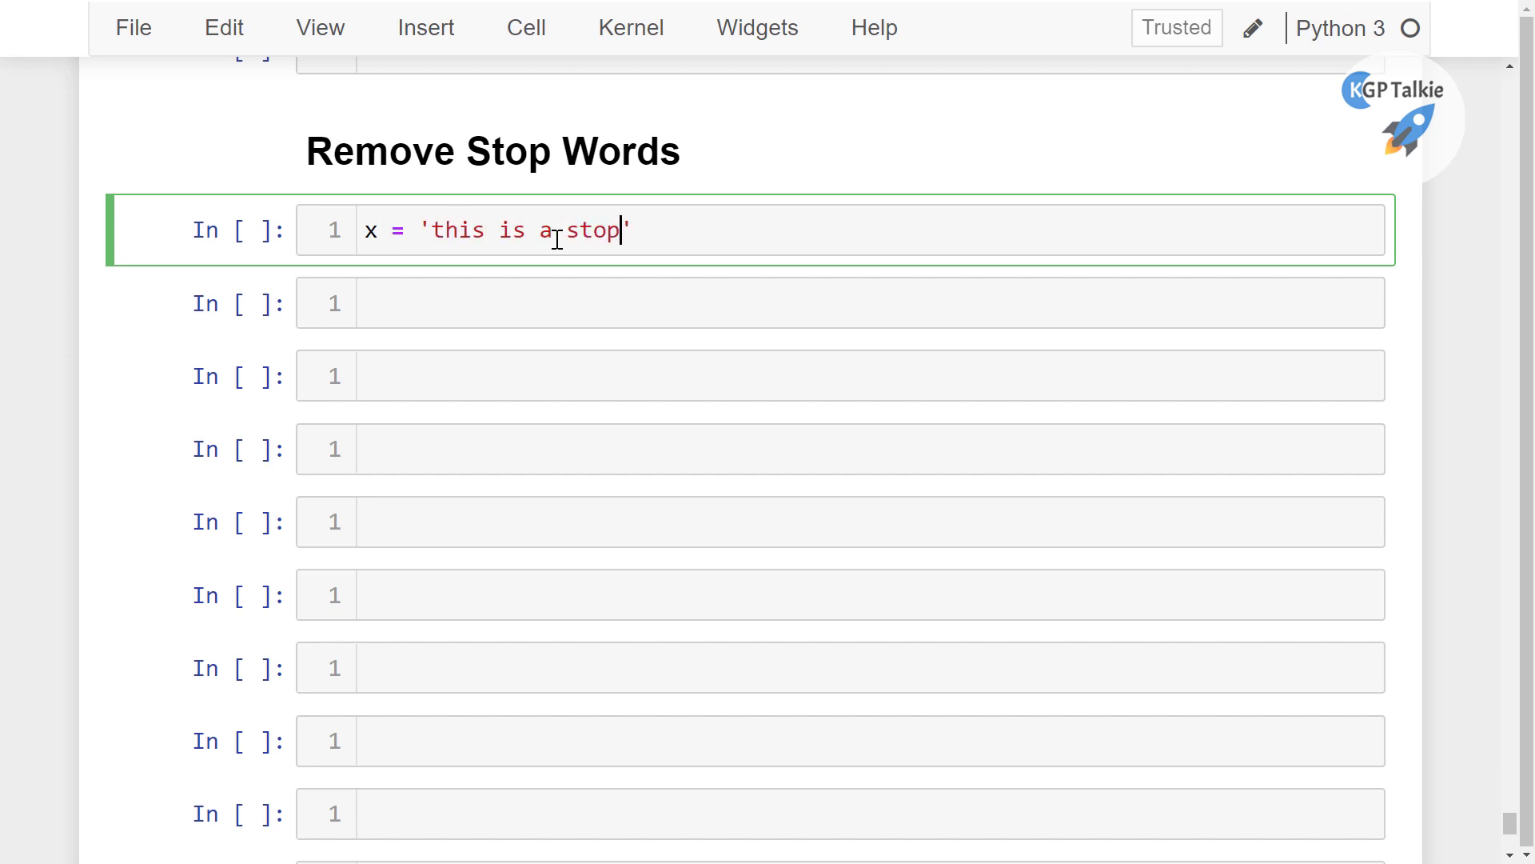
type(" words ")
type("code")
key("BackSpace")
key("BackSpace")
key("BackSpace")
key("BackSpace")
key("BackSpace")
key("shift+Return")
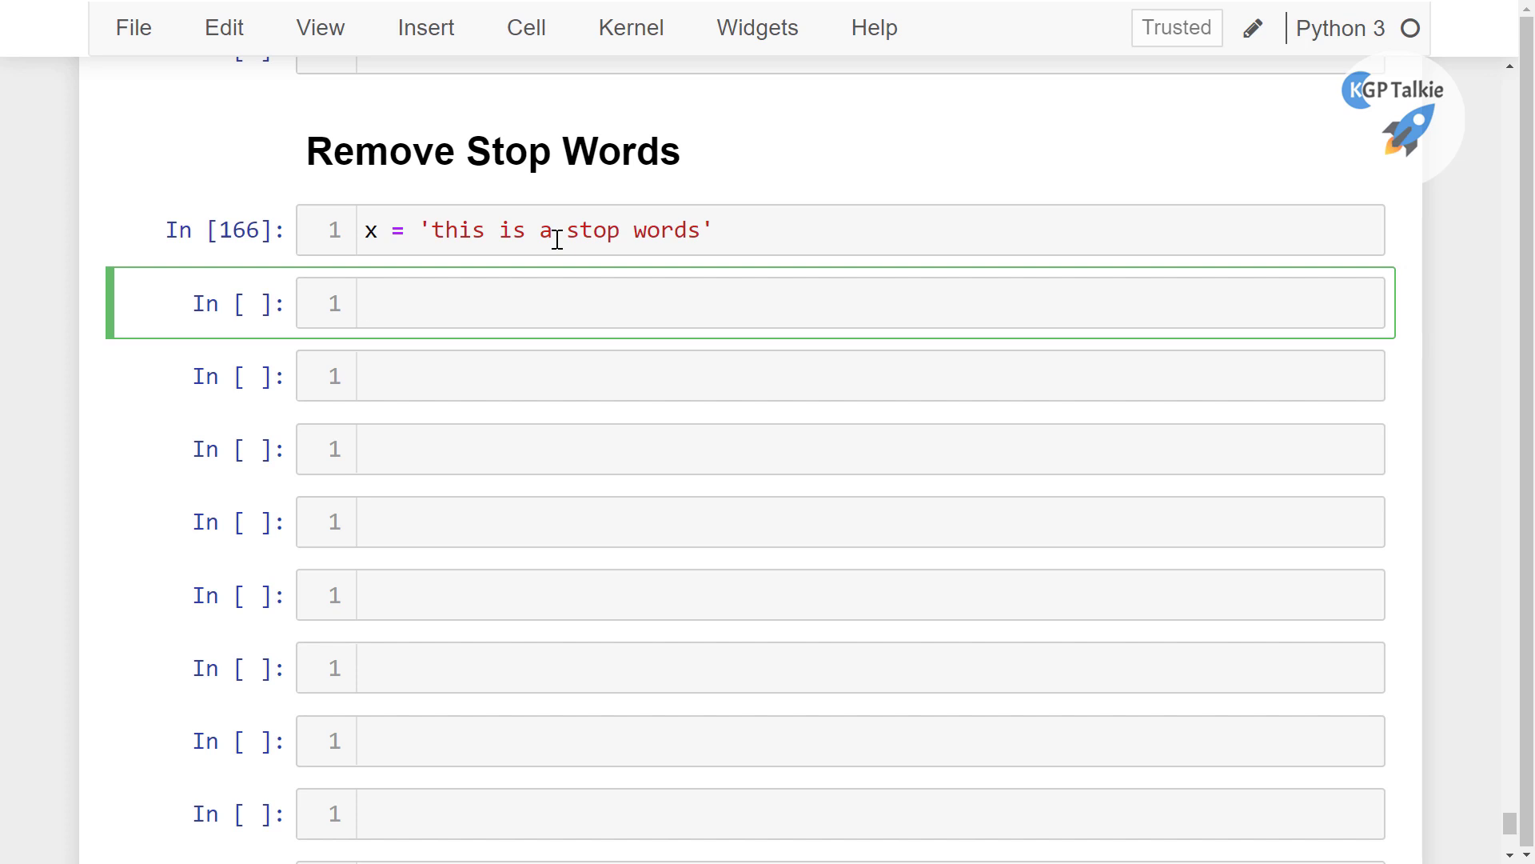
type("stops")
- Run stopwords to list the stop-word set, then clear the cell's code, keeping its output
key("BackSpace")
type("words")
key("shift+Return")
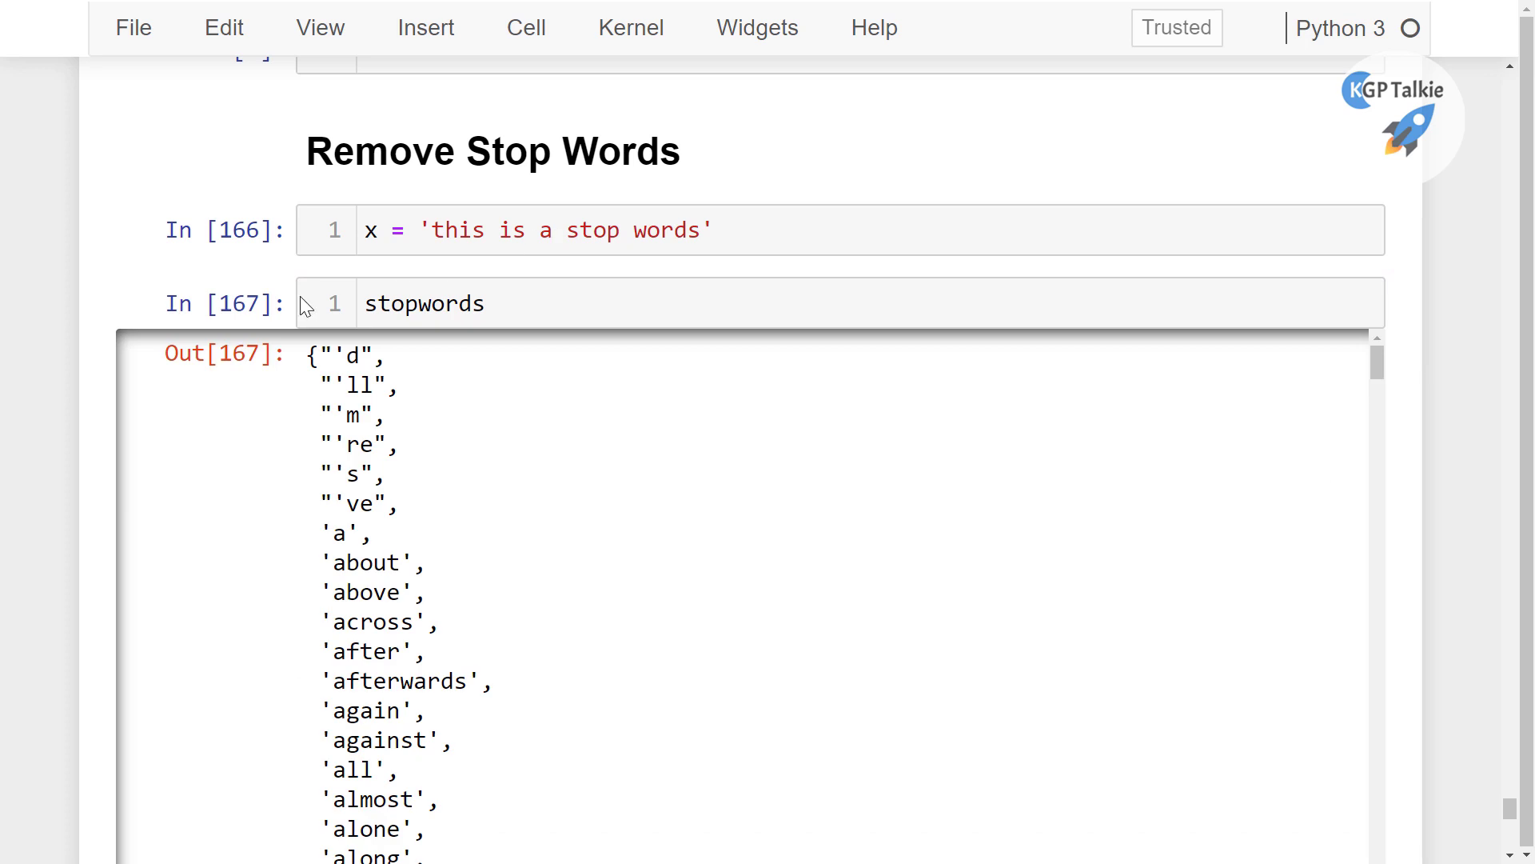
left_click(429, 310)
double_click(439, 308)
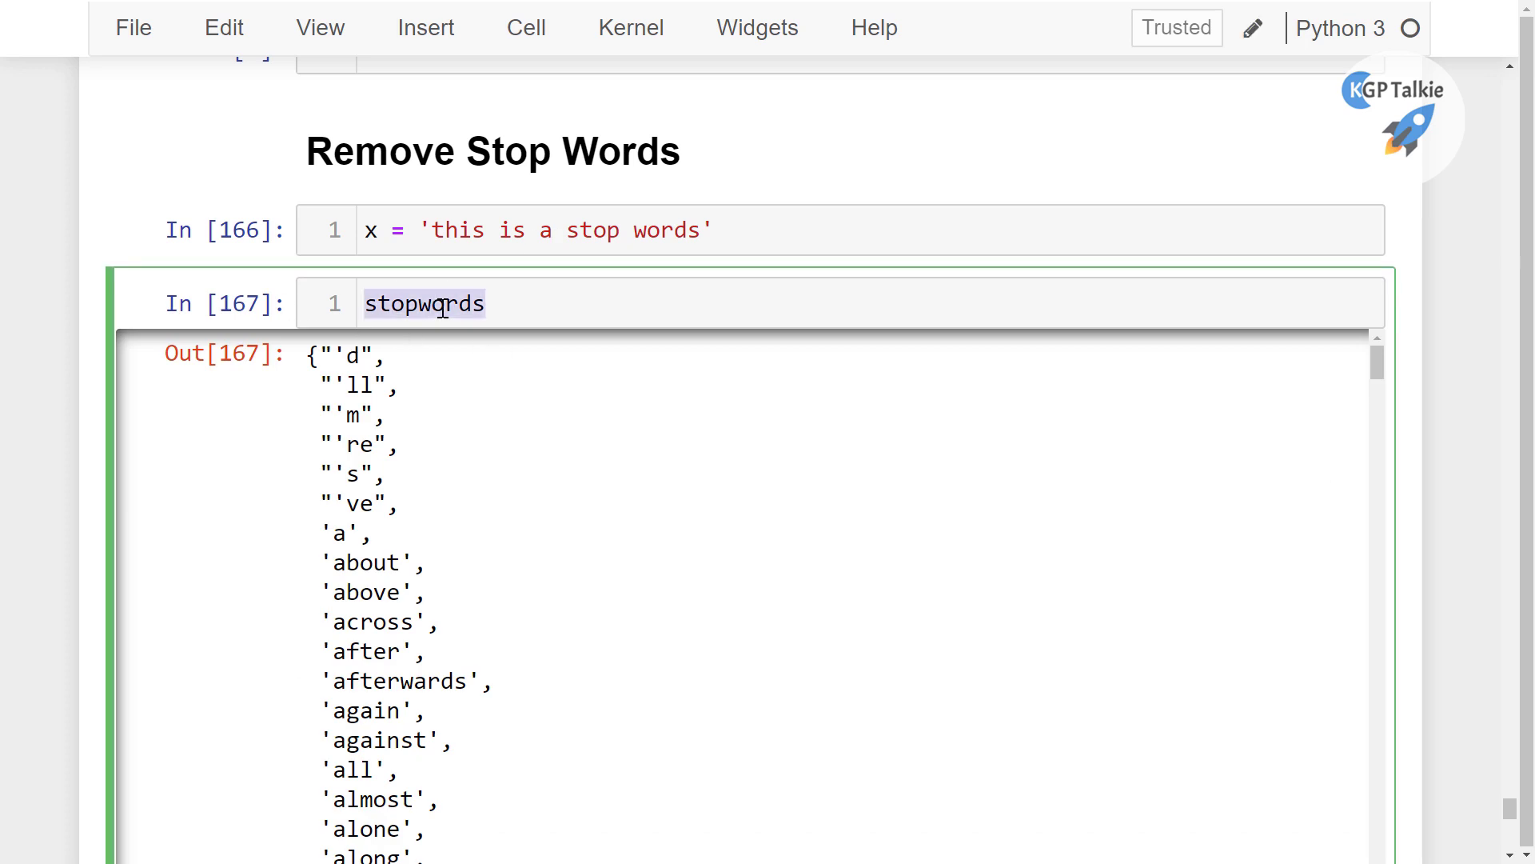
key("BackSpace")
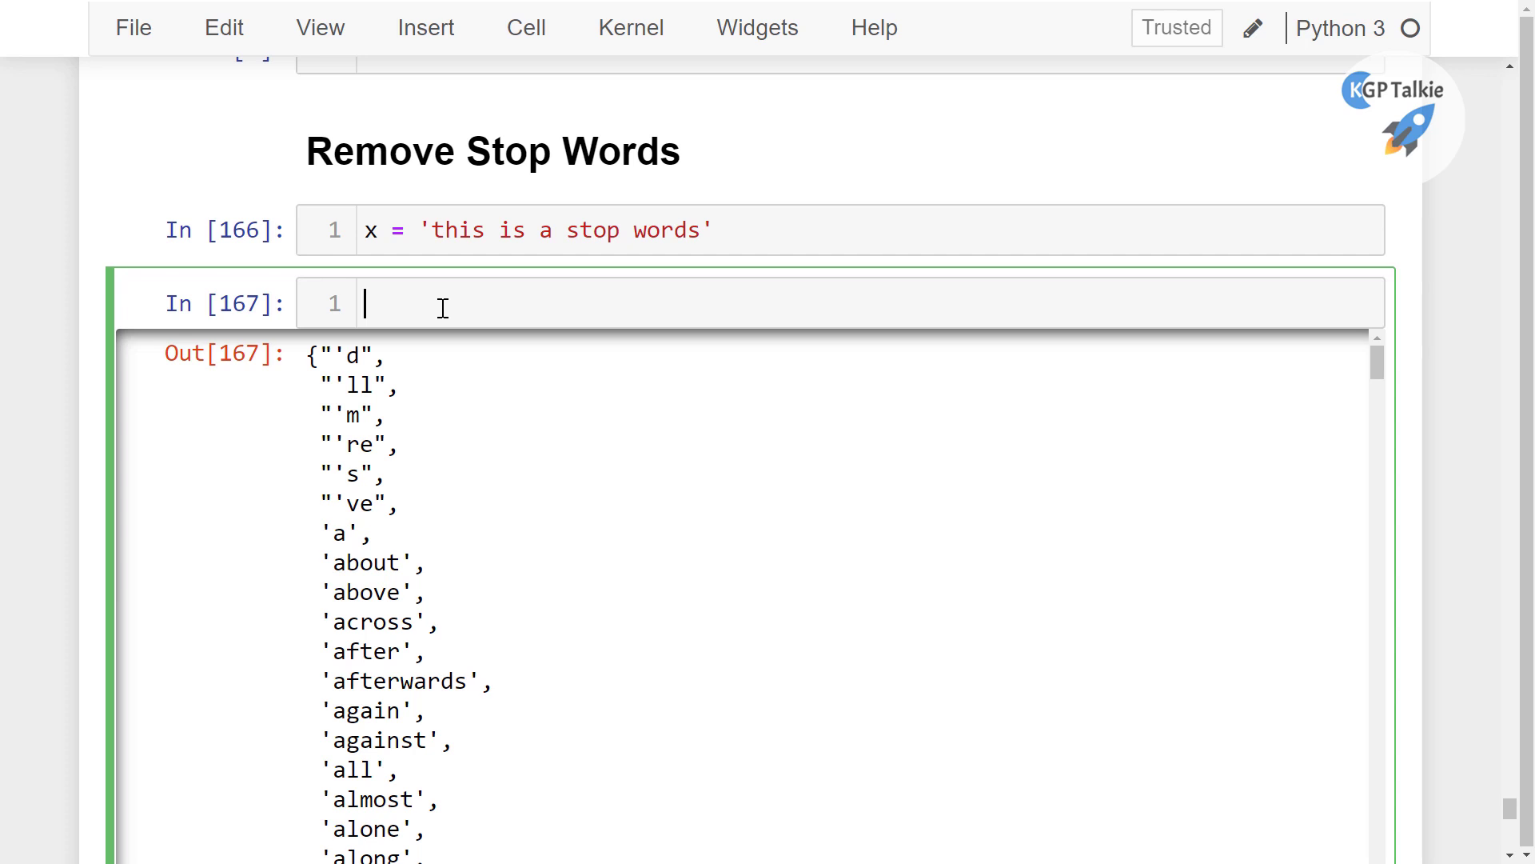
type("f")
type("or t ")
type("in x.spl")
type("it()")
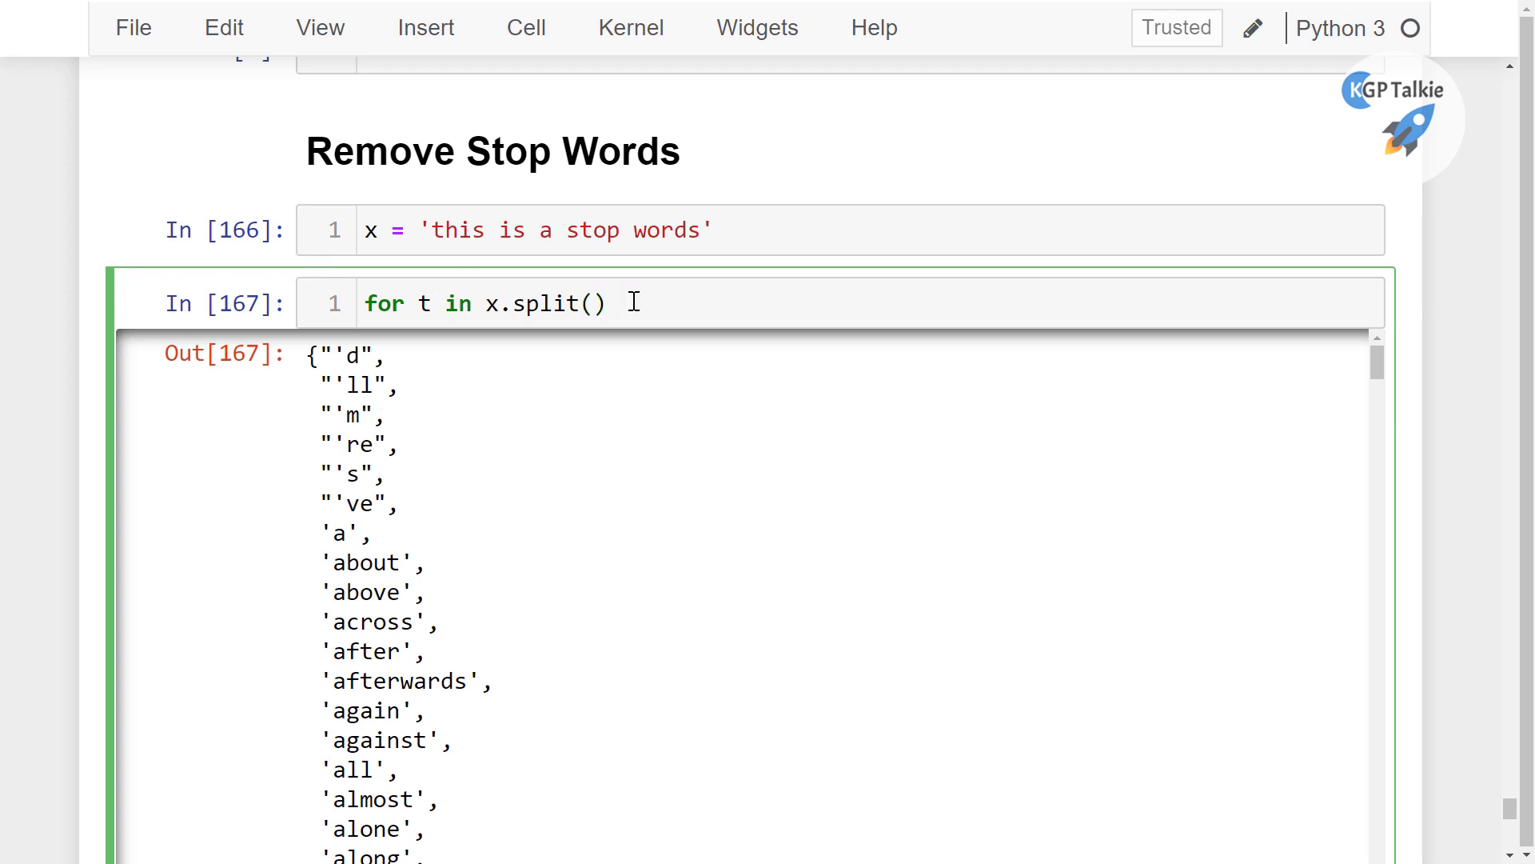
type(" if")
type(" t not")
type(" in sto")
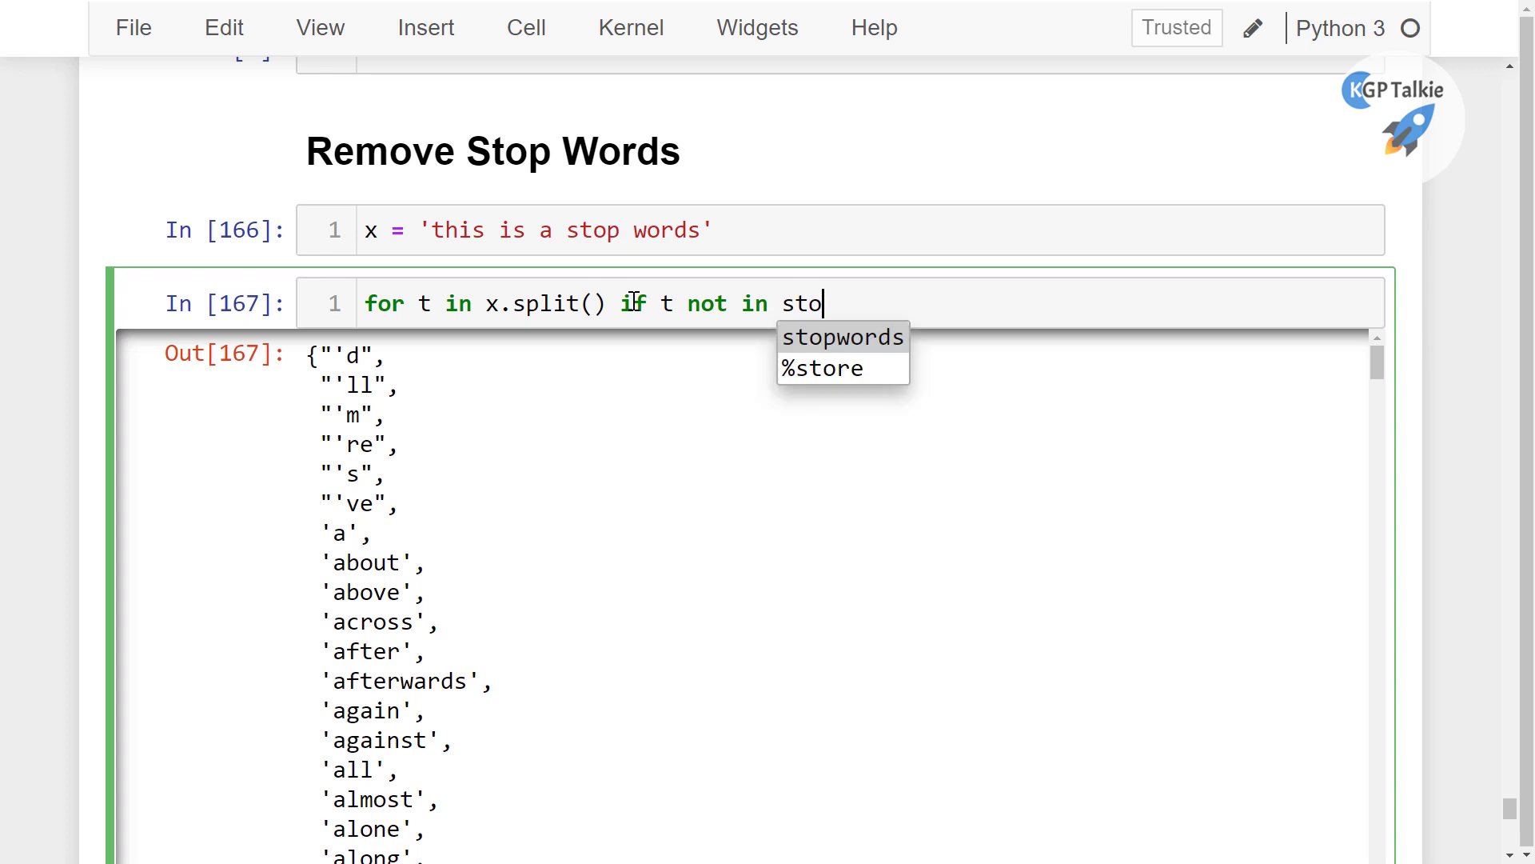
- Write [t for t in x.split() if t not in stopwords] to filter x's words
key("Return")
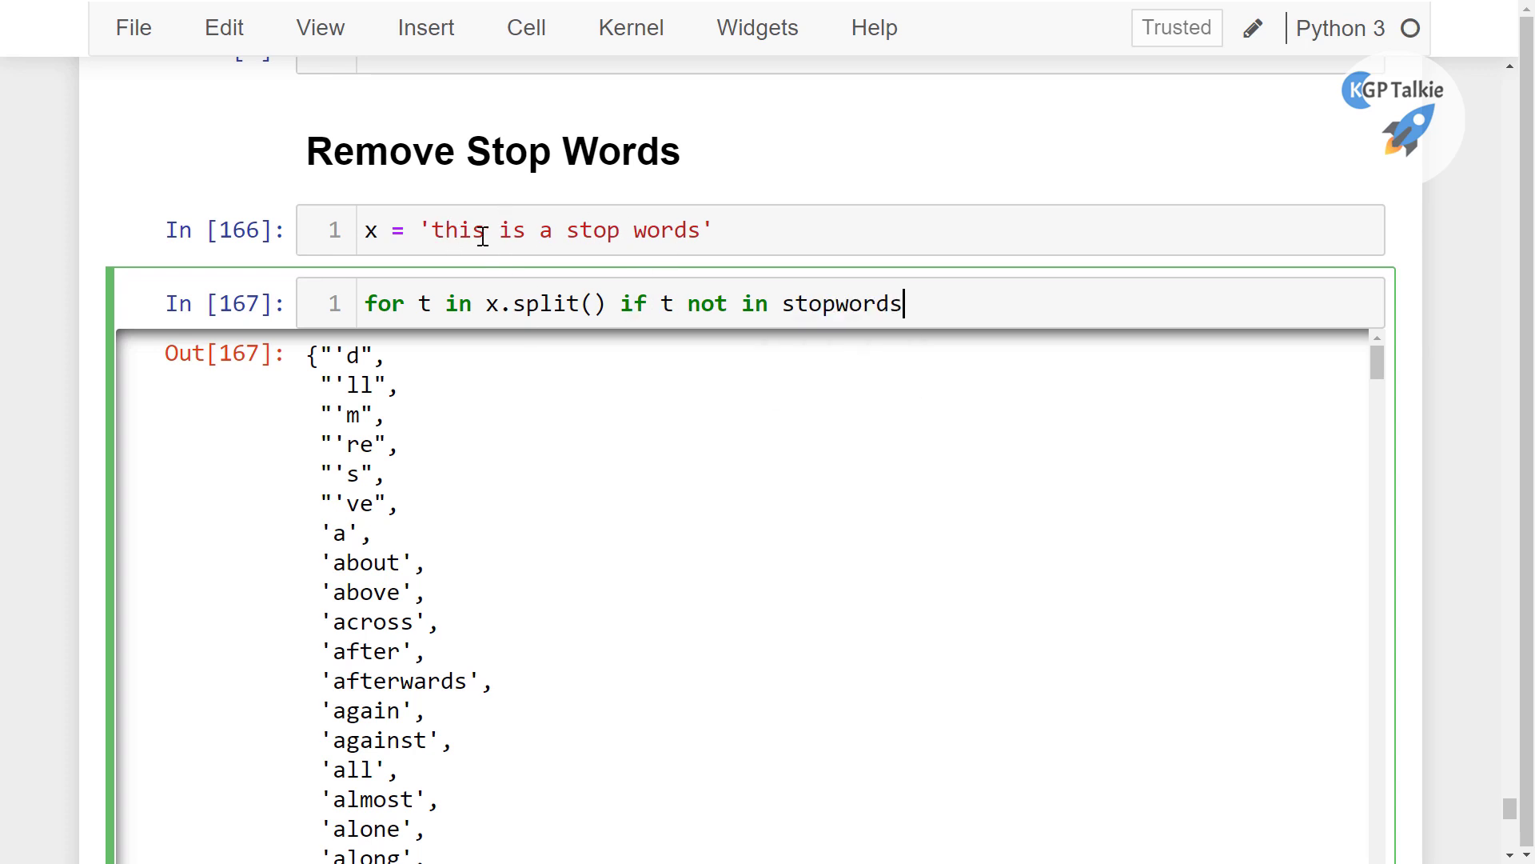
left_click(366, 304)
key("Left")
type("t")
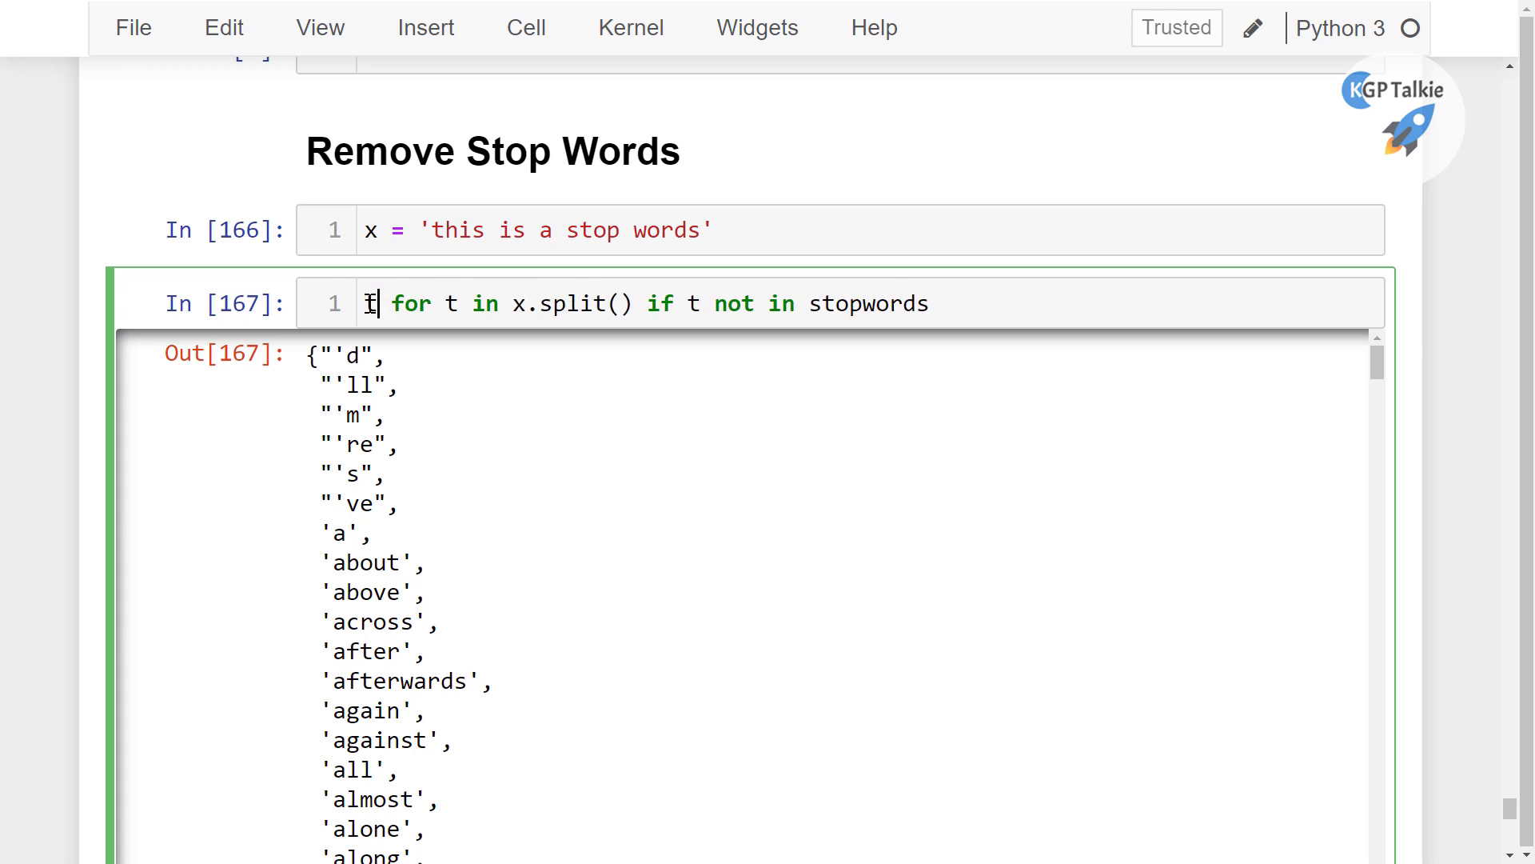
type("[")
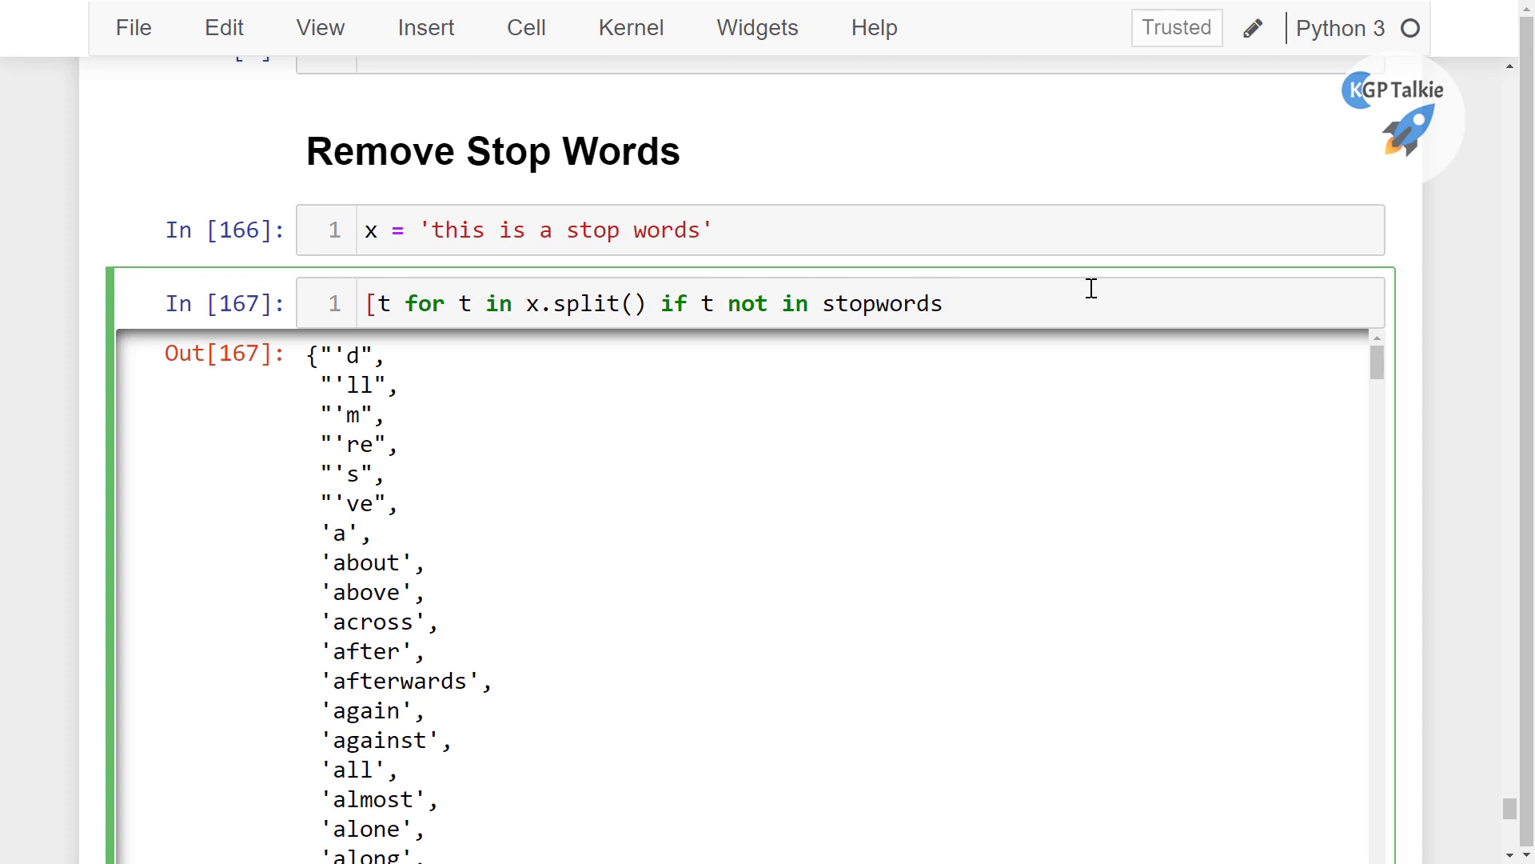
left_click(1100, 302)
type("]")
- Run the comprehension to get ['stop', 'words'] and highlight those words in the sample sentence
key("shift+Return")
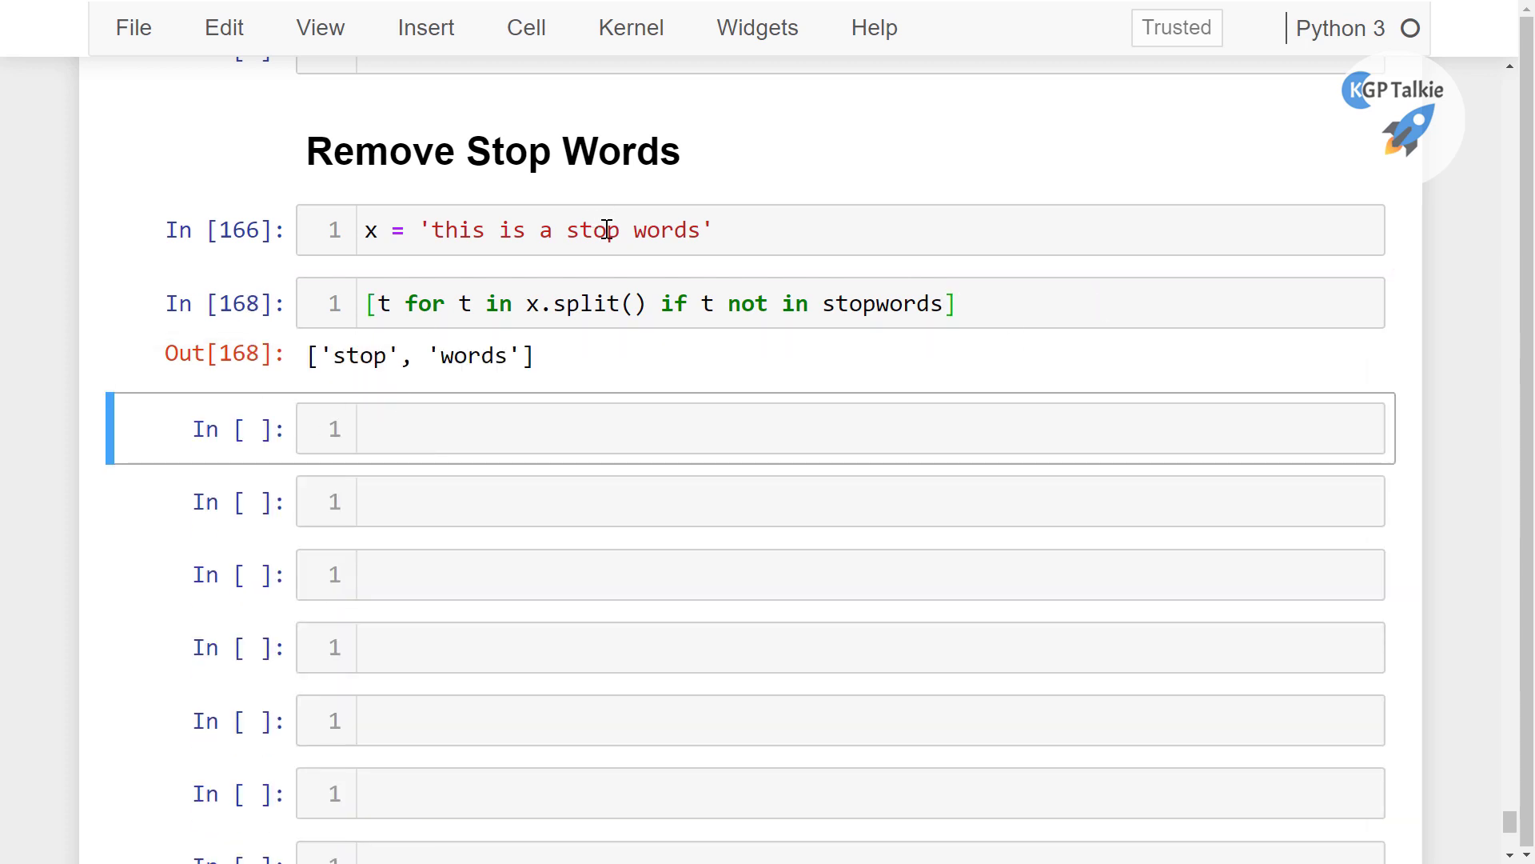
left_click_drag(564, 231, 700, 230)
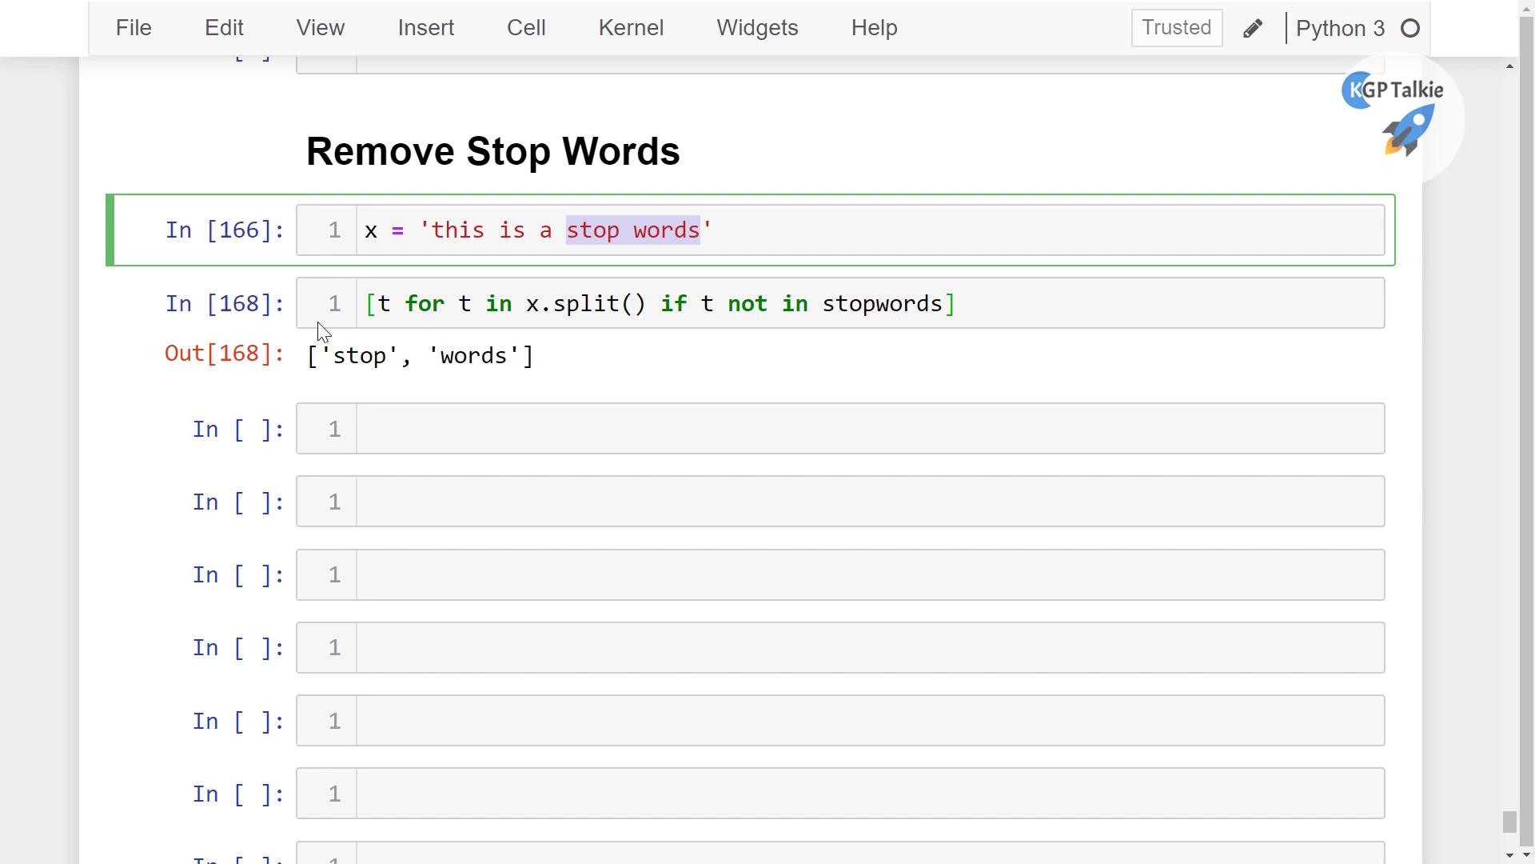
- Wrap the comprehension in ' '.join( ) and run it to get the string 'stop words'
left_click(361, 307)
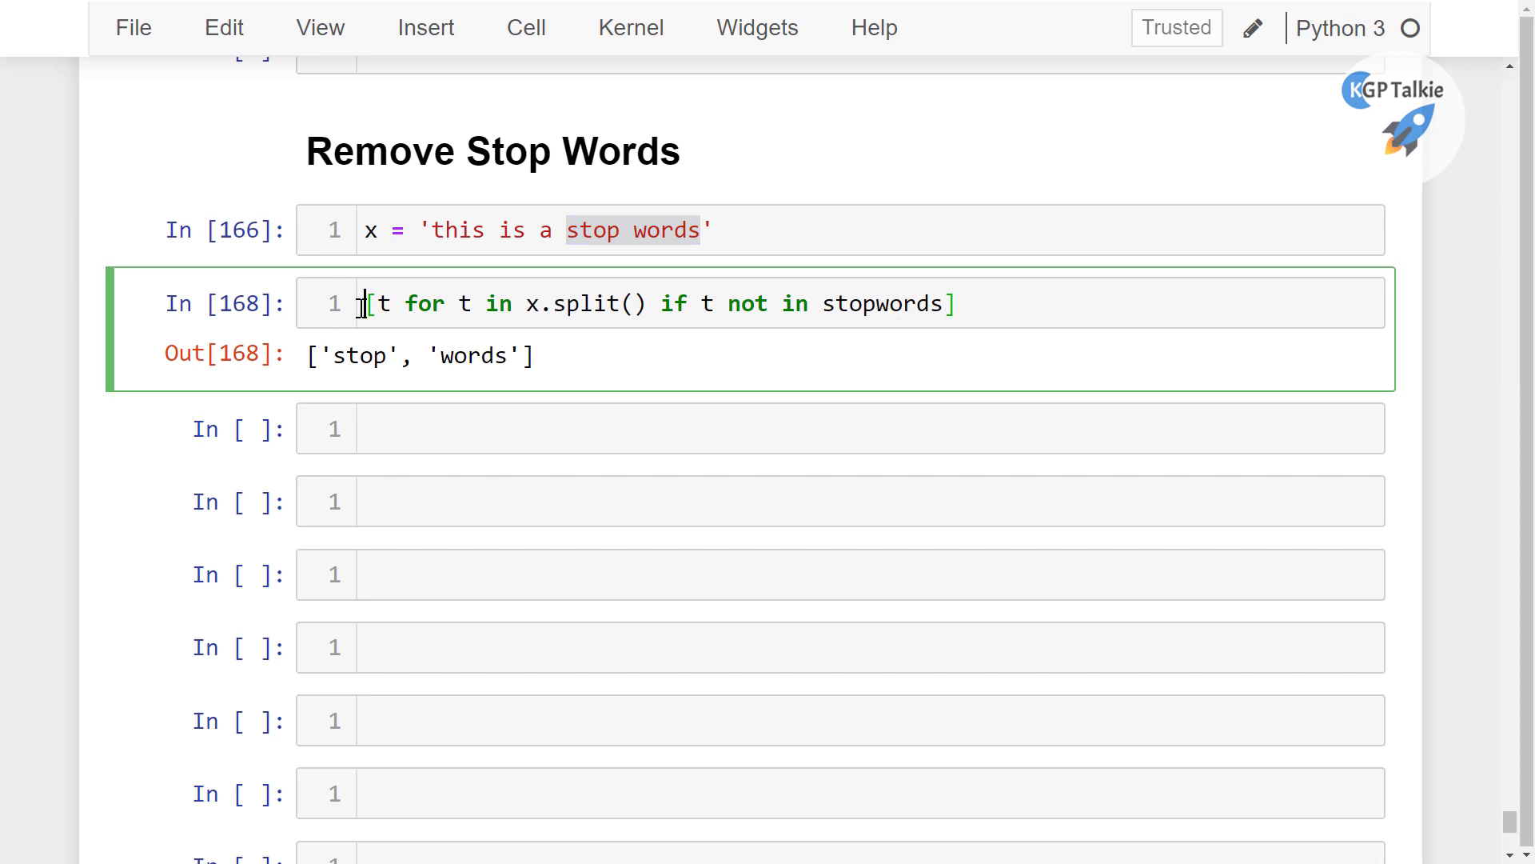
type("'")
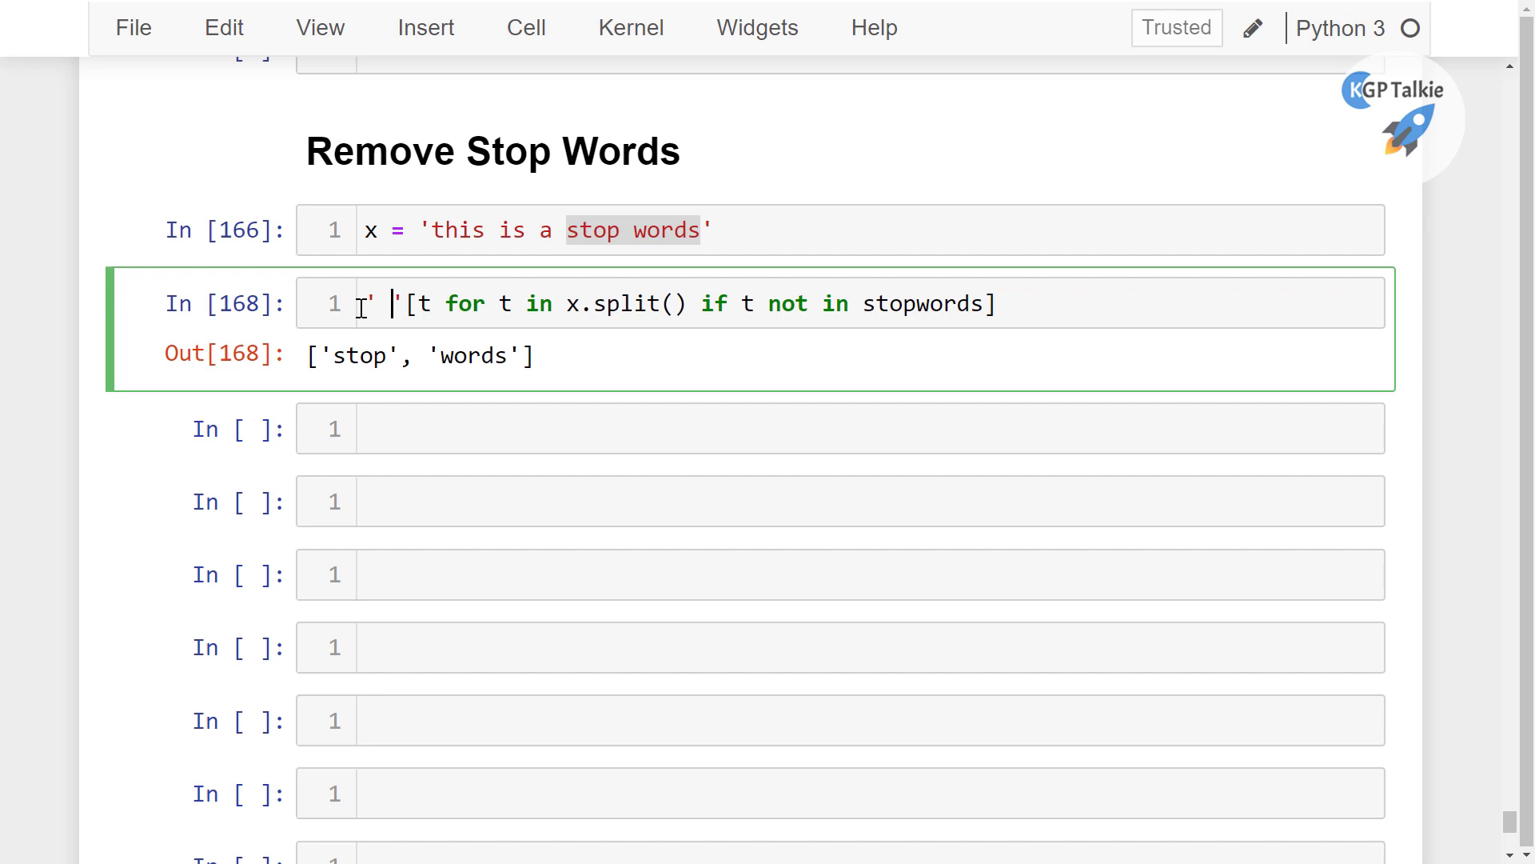
type(" '")
left_click(388, 303)
key("BackSpace")
left_click(407, 304)
type(".join")
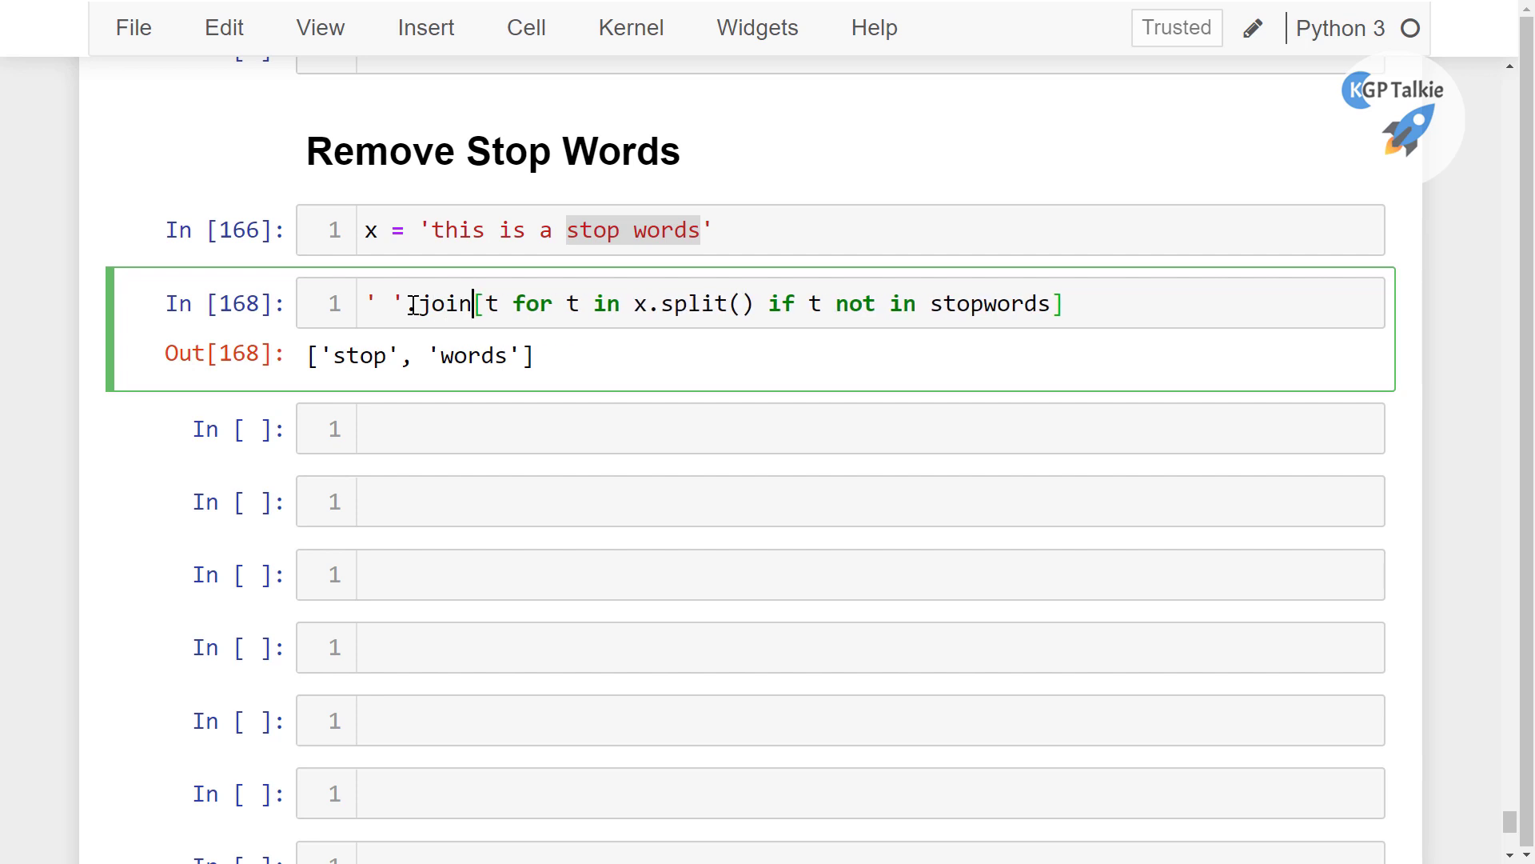
type("(")
left_click(1136, 316)
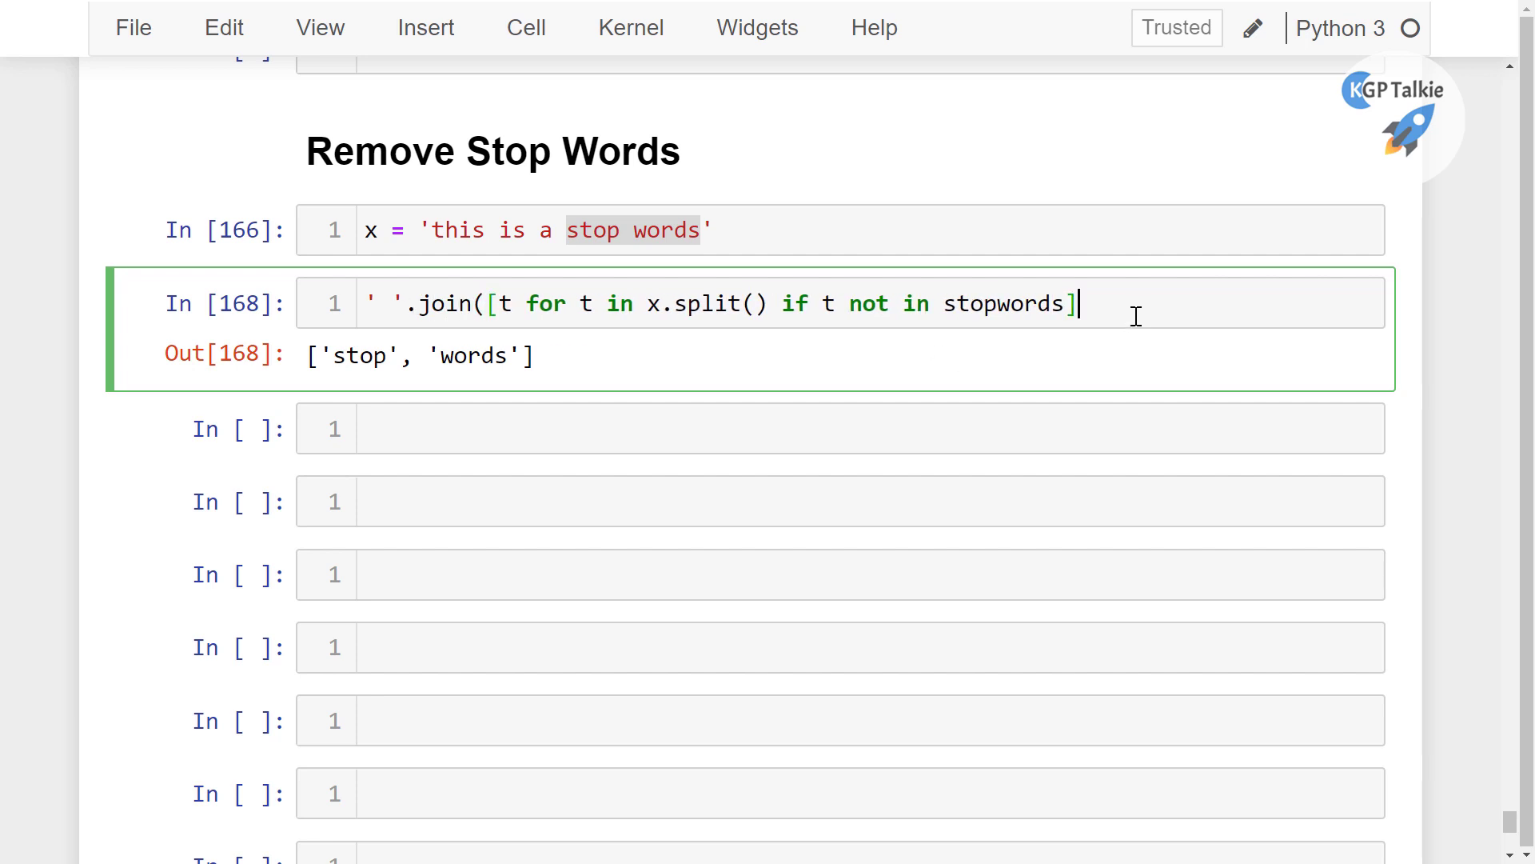
type(")")
key("shift+Return")
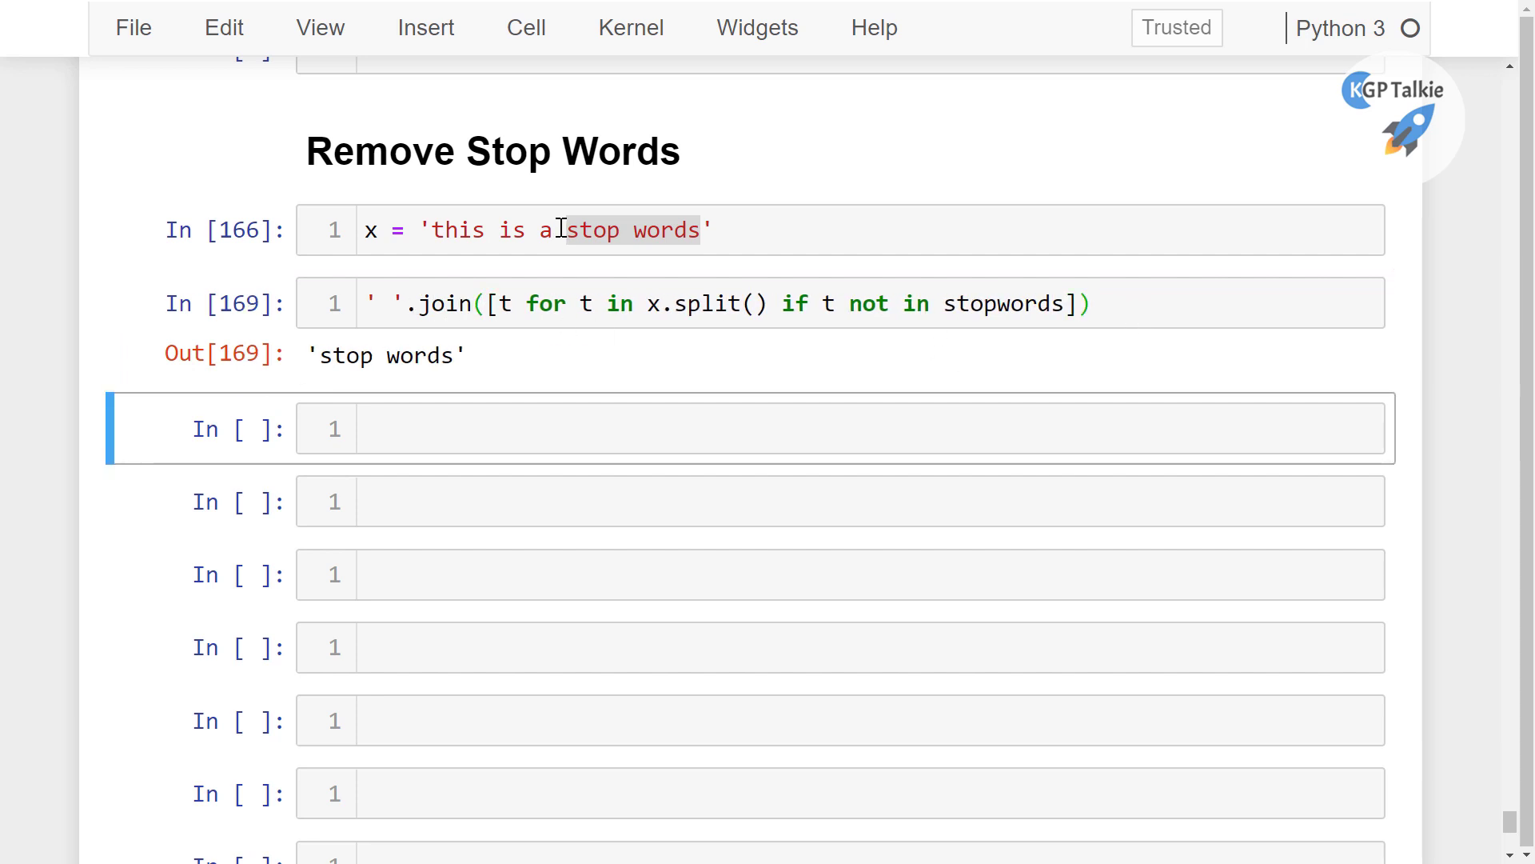
- Highlight the stop words in the sample and the remaining words in the output, then move to the next cell
left_click_drag(561, 228, 440, 232)
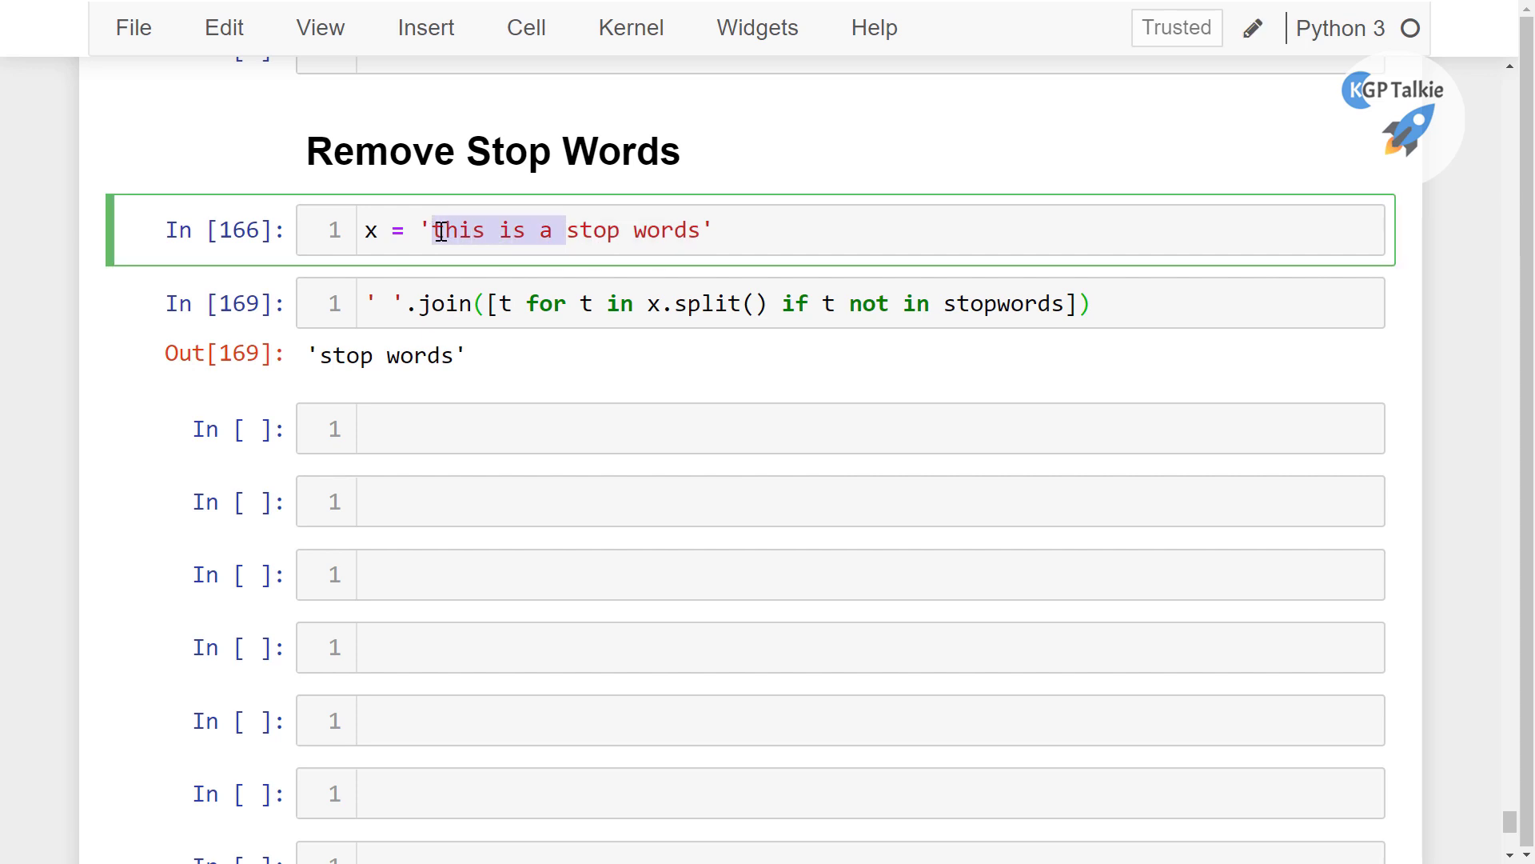
left_click_drag(319, 355, 456, 356)
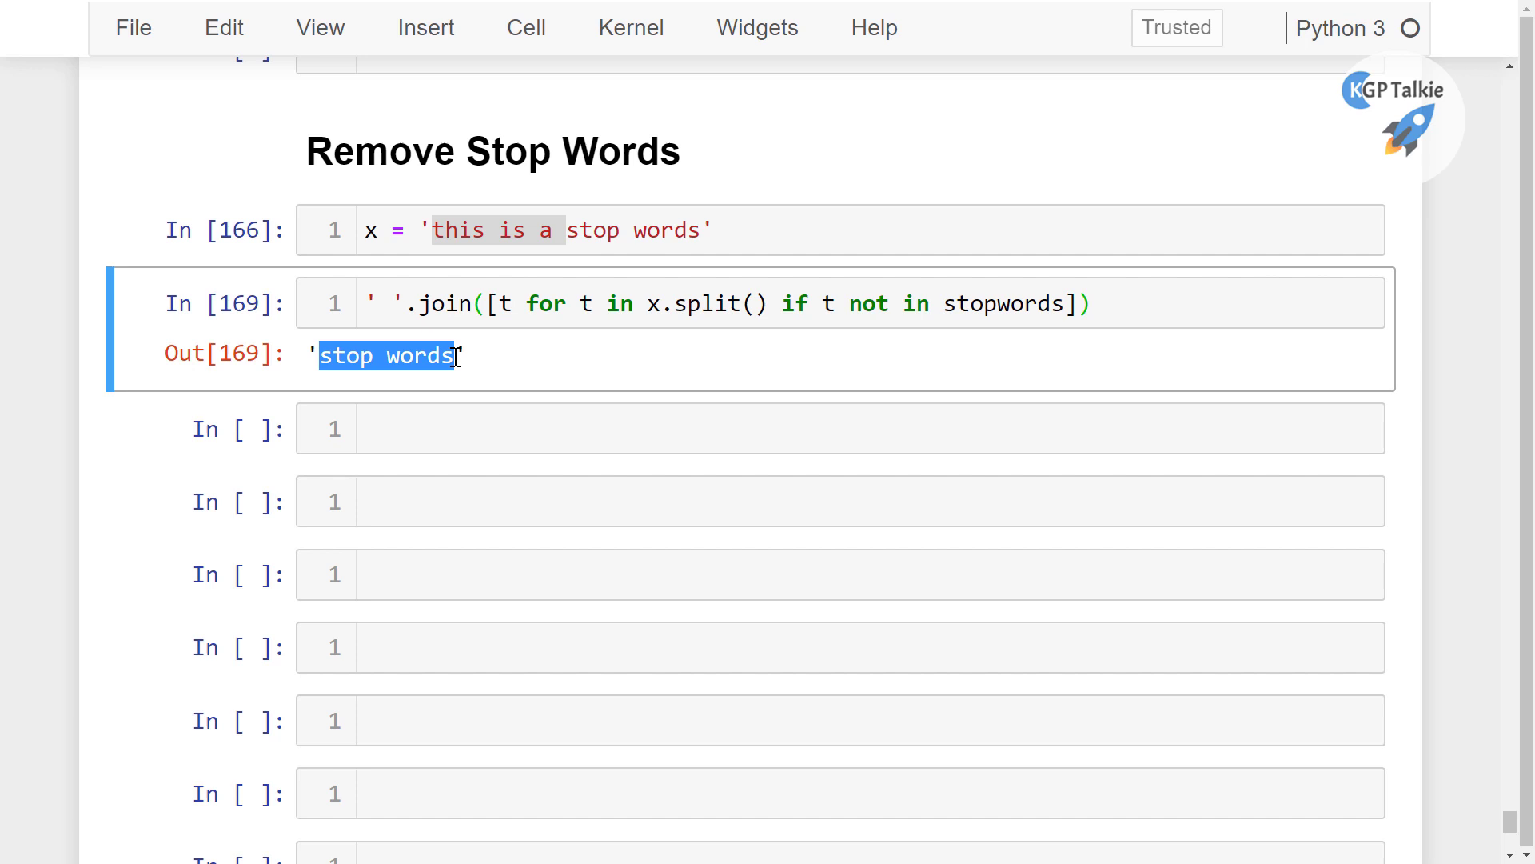
left_click(368, 303)
left_click(468, 444)
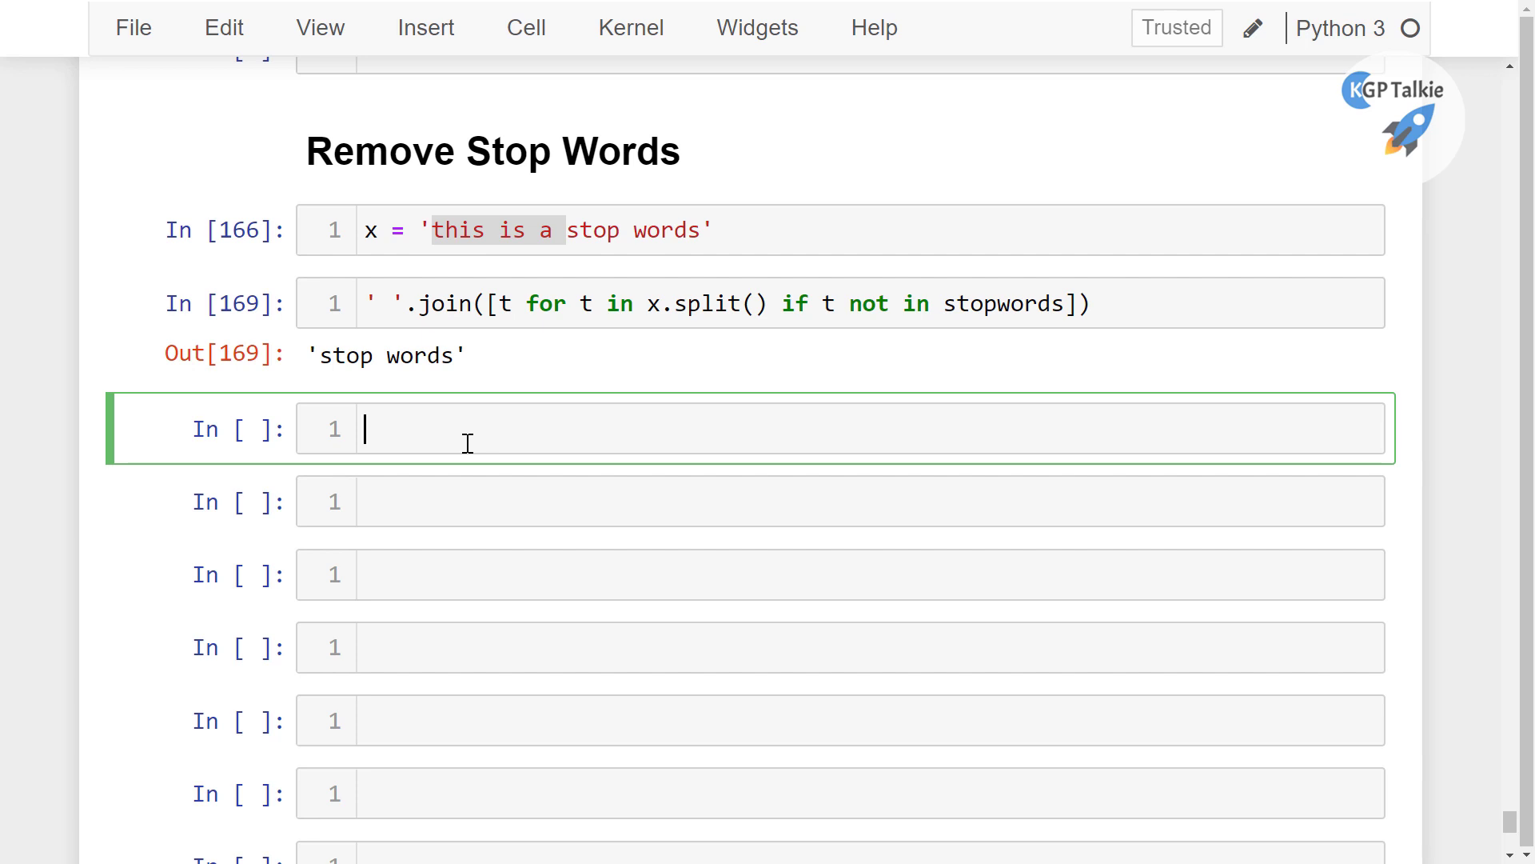
type("df[")
type("'twitts")
type("_no_")
type("stop")
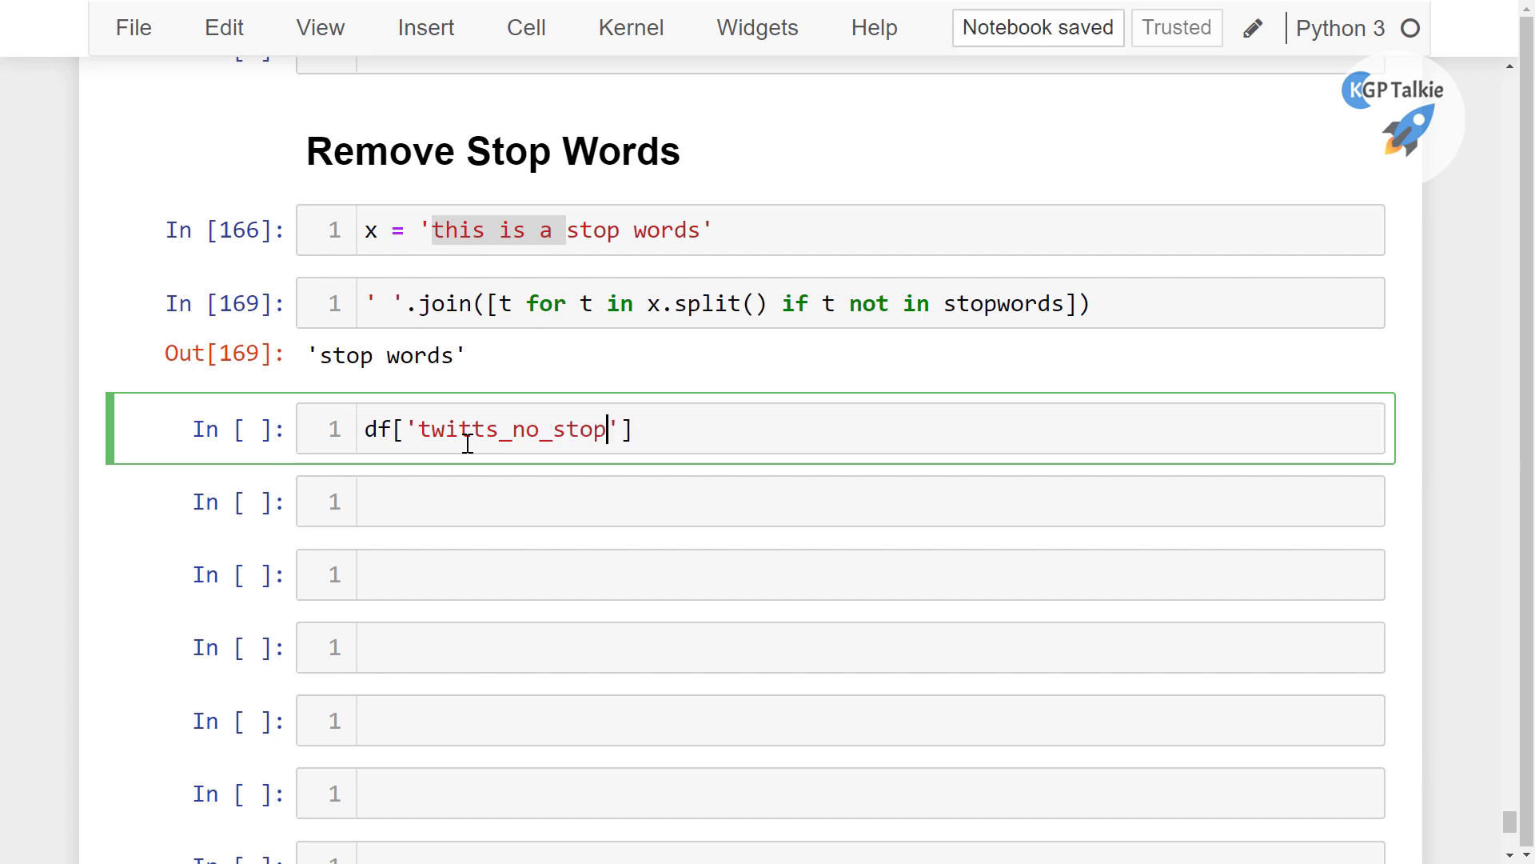
- Create df['twitts_no_stop'] by applying the pasted join lambda to df['twitts'] and run it
key("End")
type("= ")
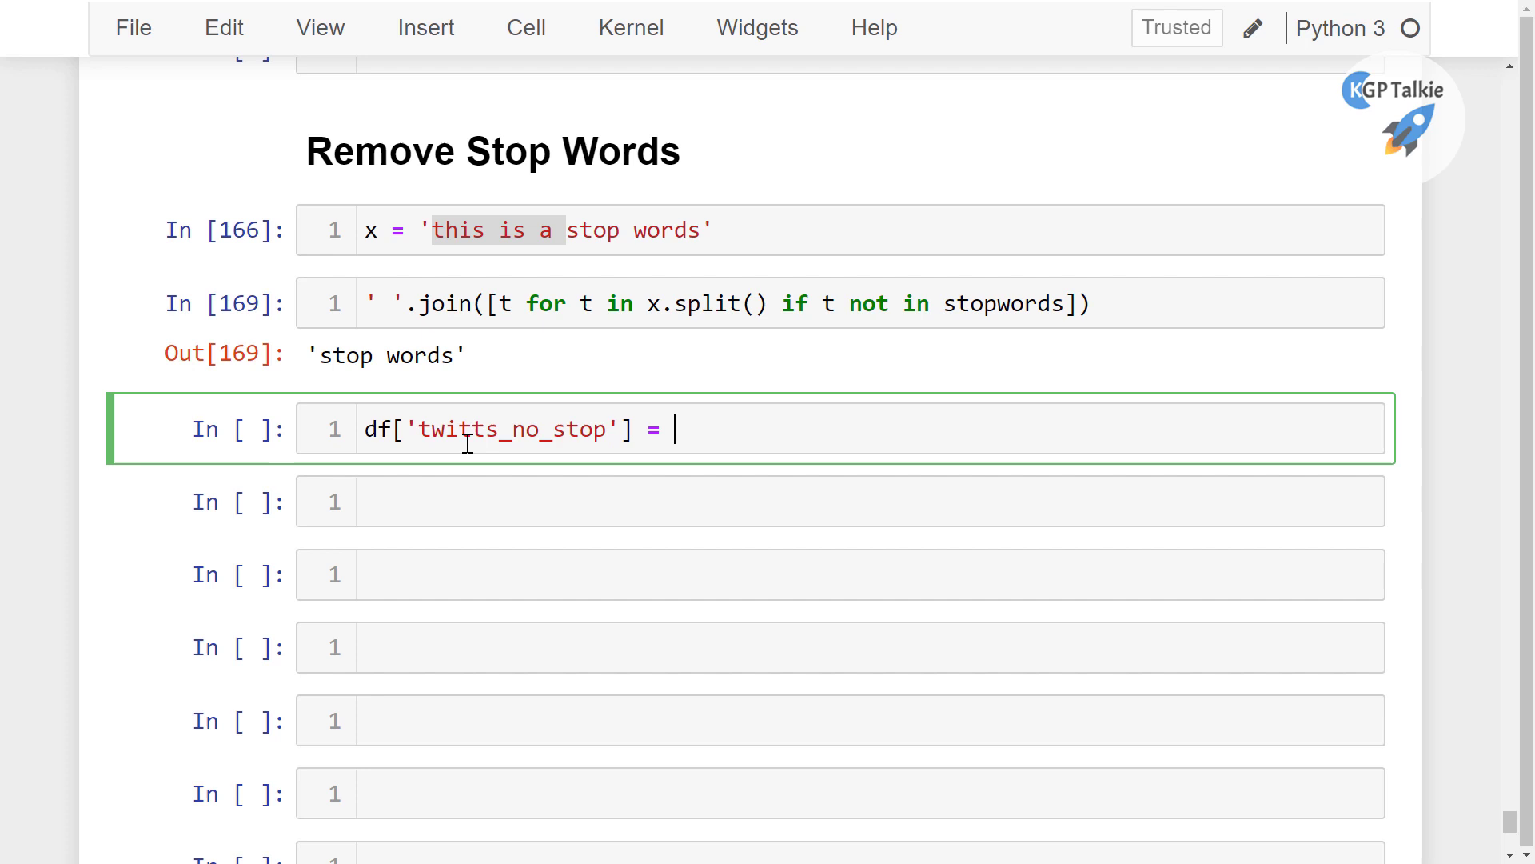
type("df['twitts")
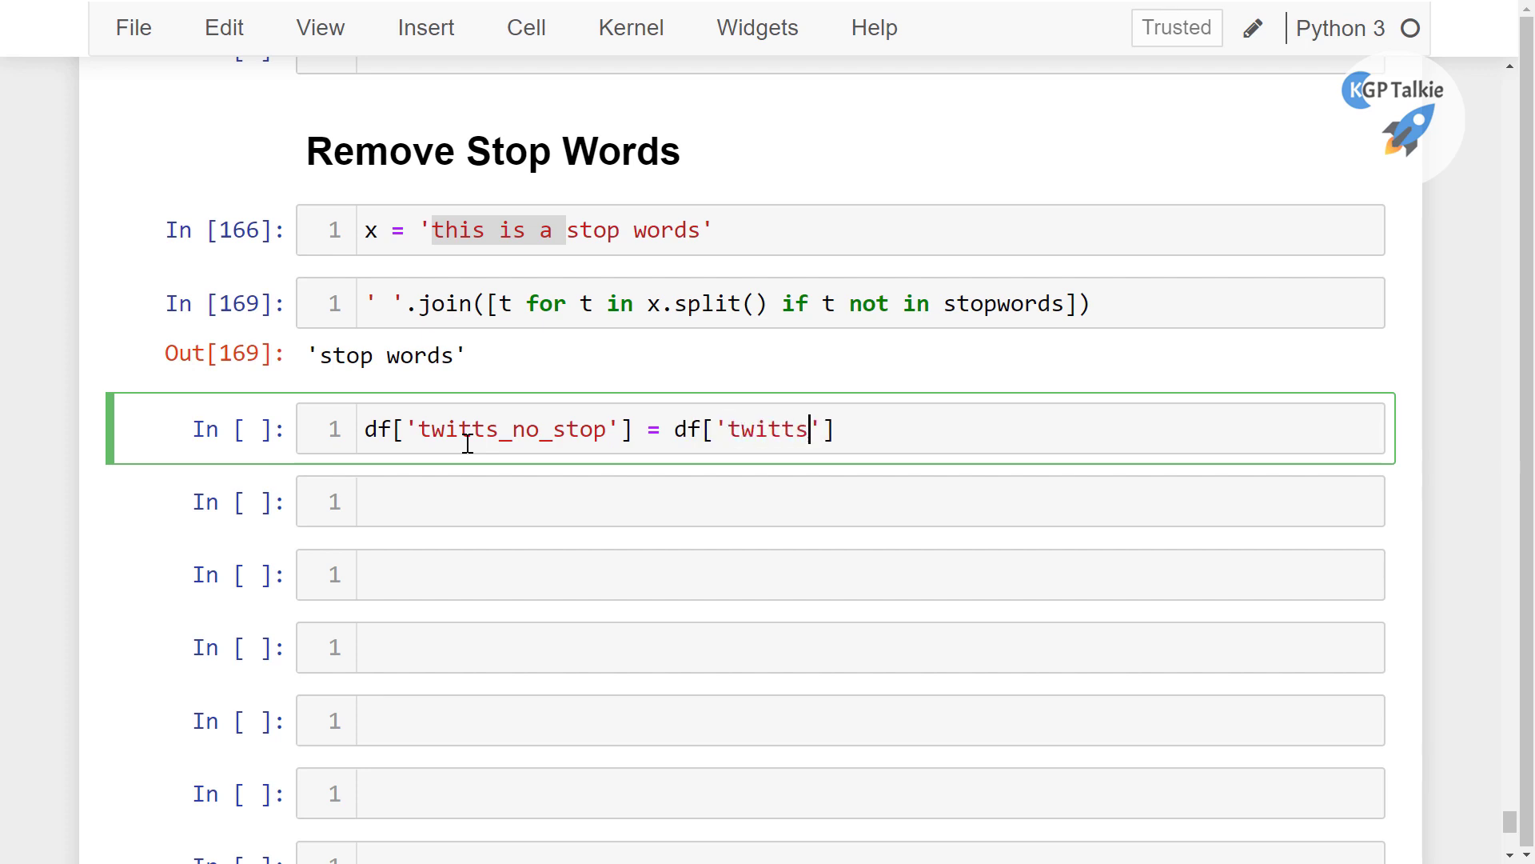
type("'].applyt")
key("BackSpace")
type("(l")
type("ambda ")
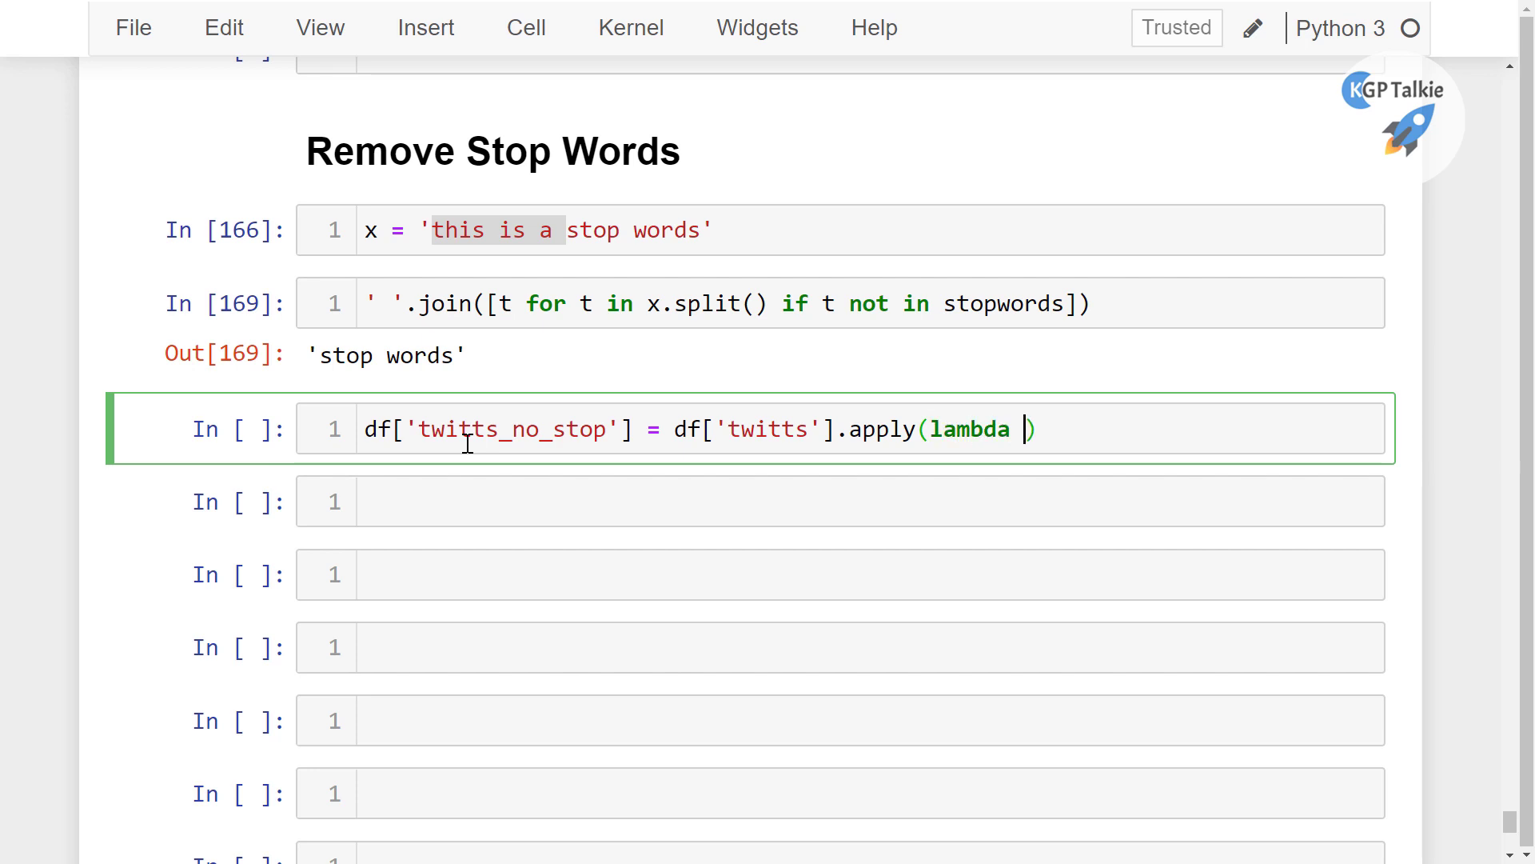
type("x:")
left_click_drag(1159, 305, 375, 280)
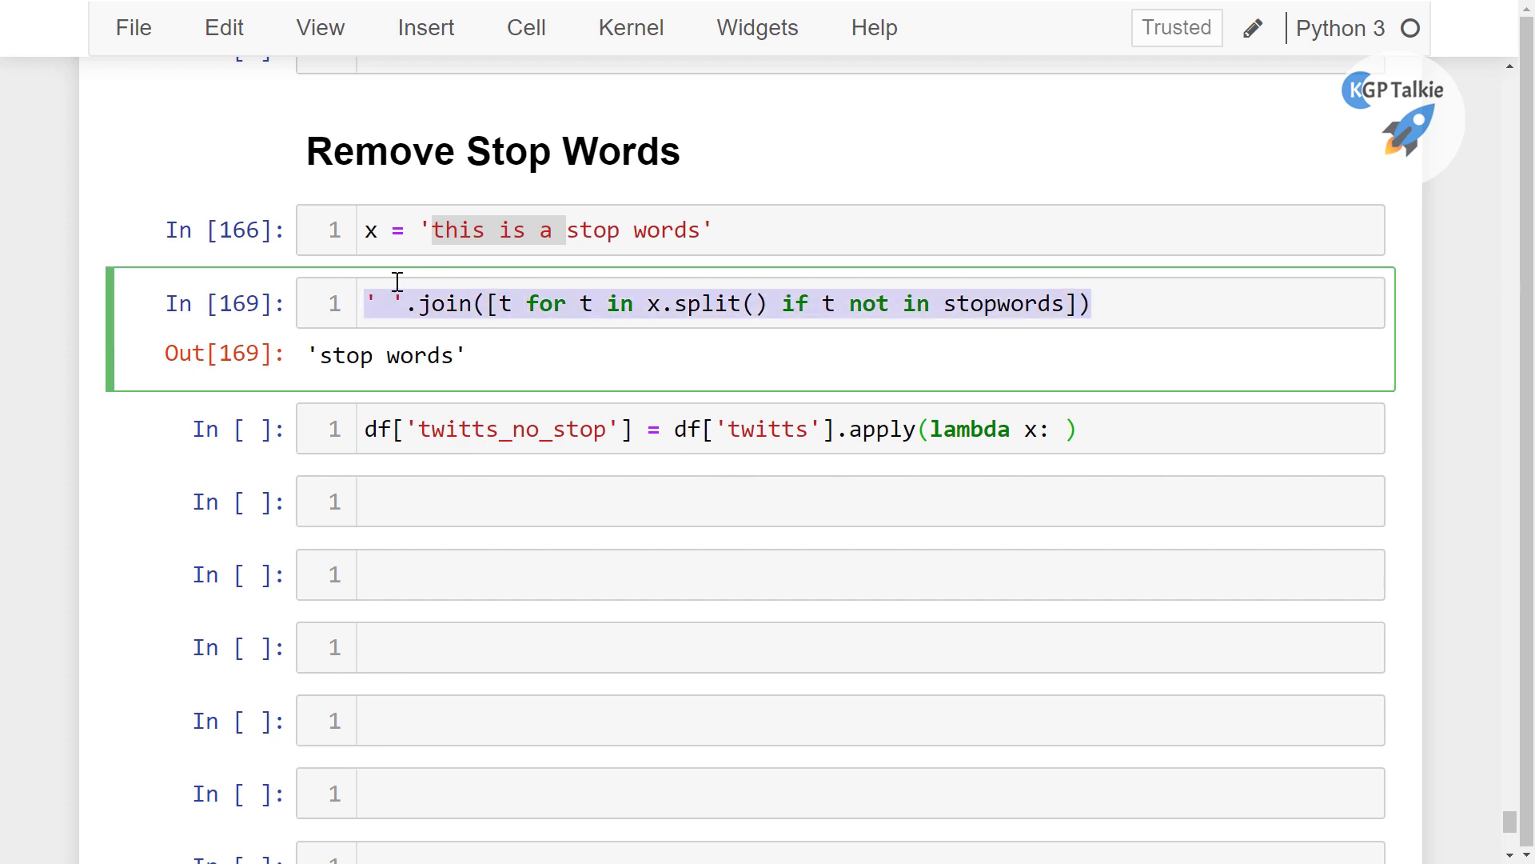
left_click(1067, 430)
type("' '.join([t for t in x.split() if t not in stopwords])")
key("shift+Return")
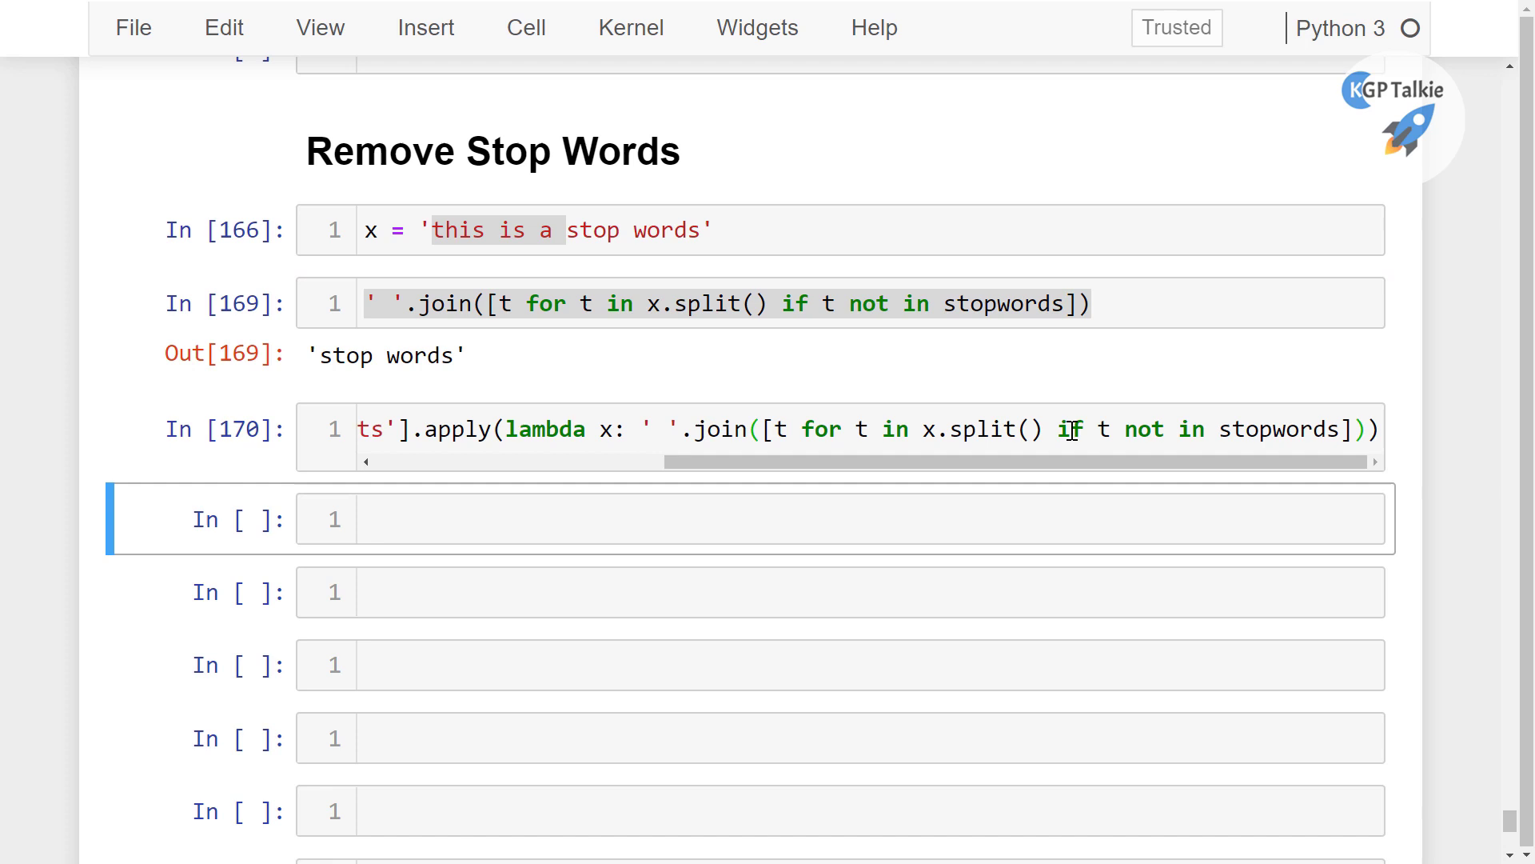
left_click_drag(807, 464, 517, 465)
left_click(461, 538)
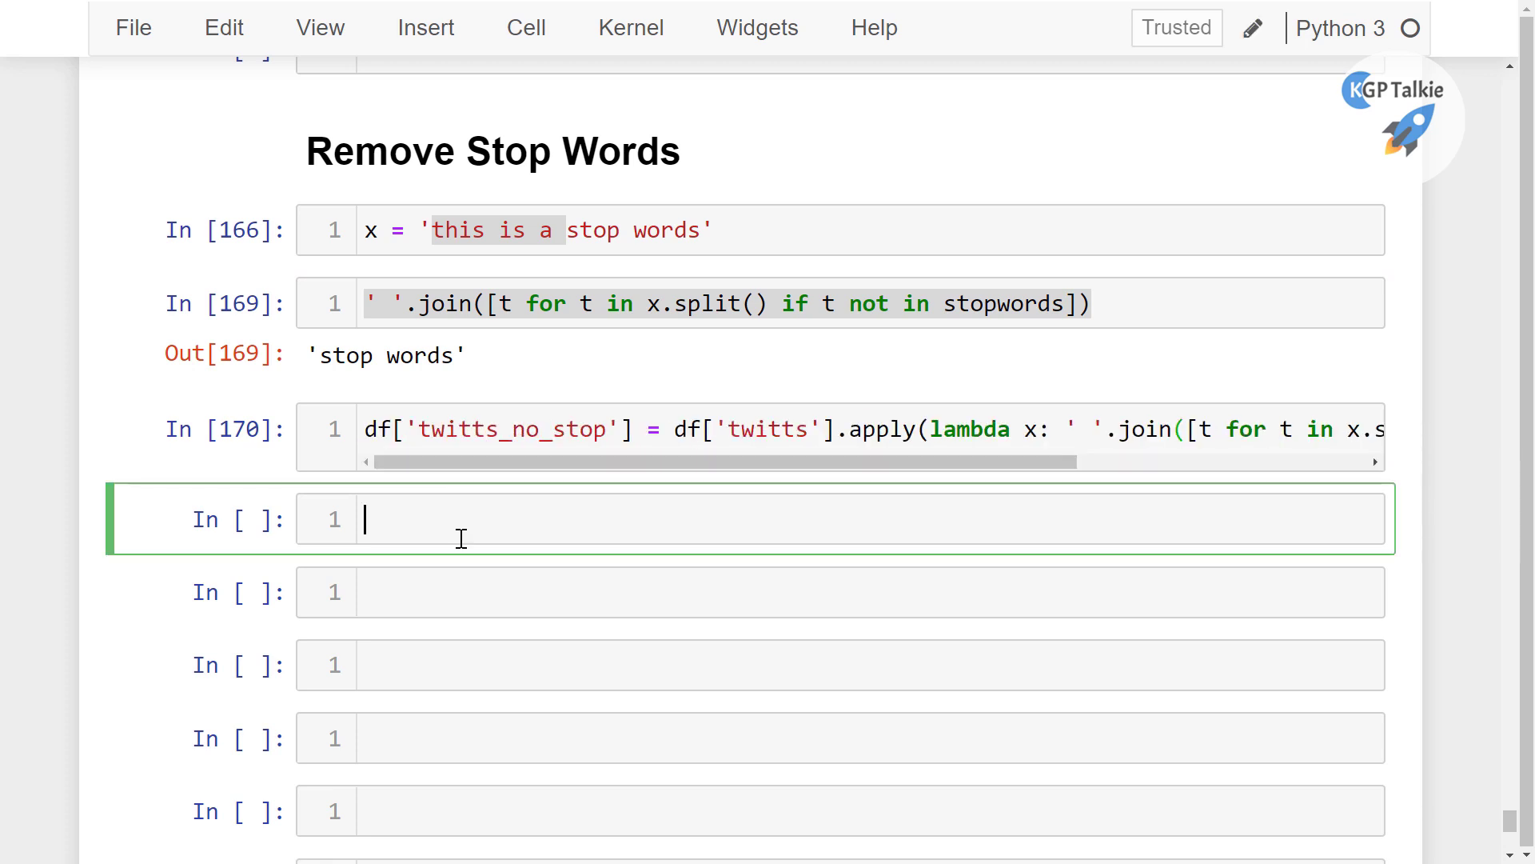
type("df.sample")
type("(5")
- Run df.sample(5) to show five tweets with the new twitts_no_stop column
key("shift+Return")
scroll(460, 540, "down", 1)
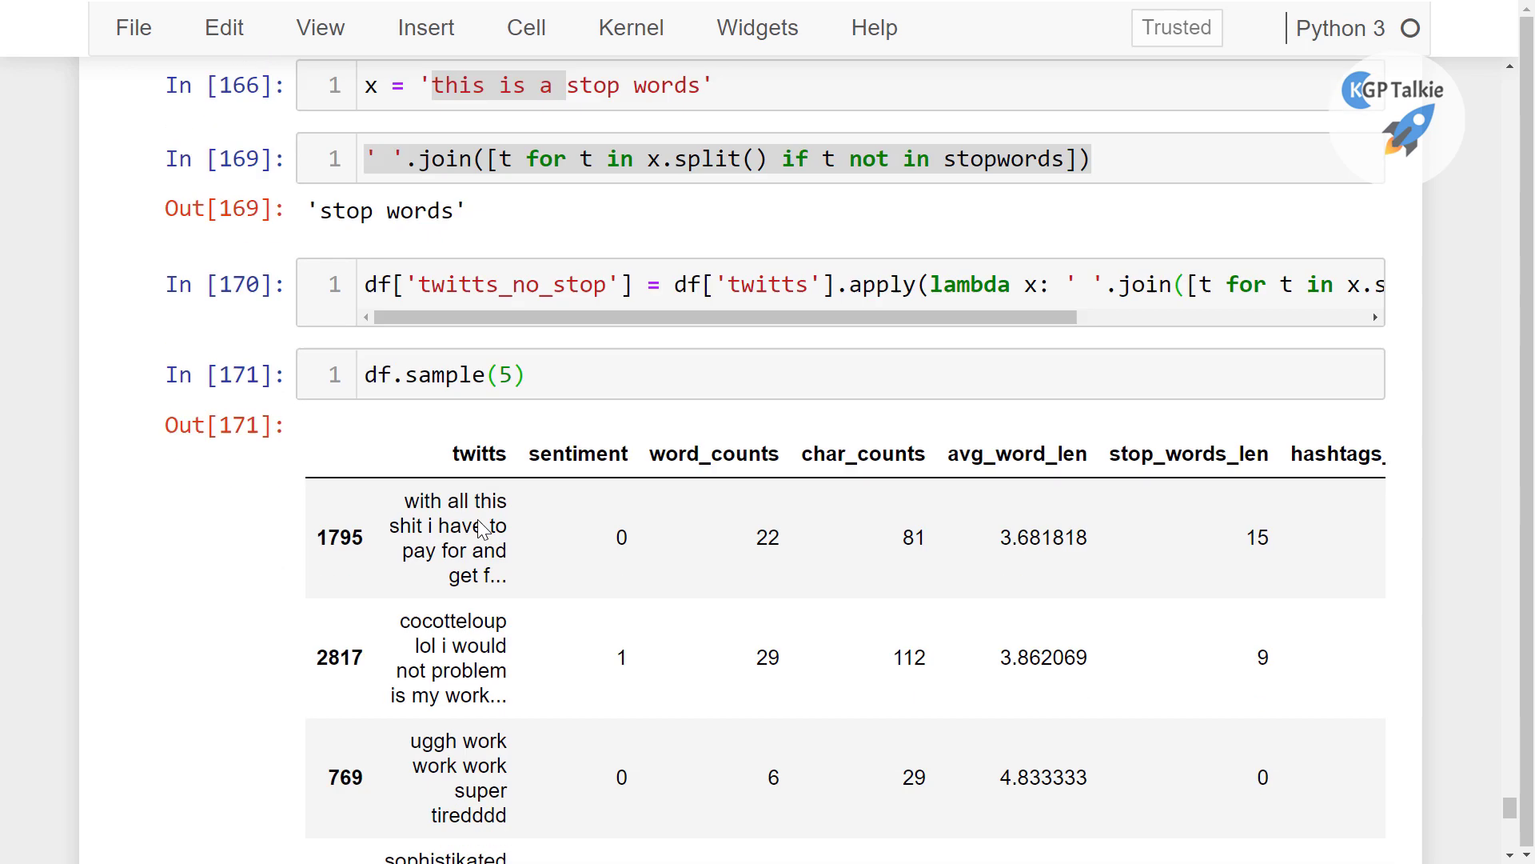
scroll(515, 494, "down", 2)
scroll(195, 401, "down", 1)
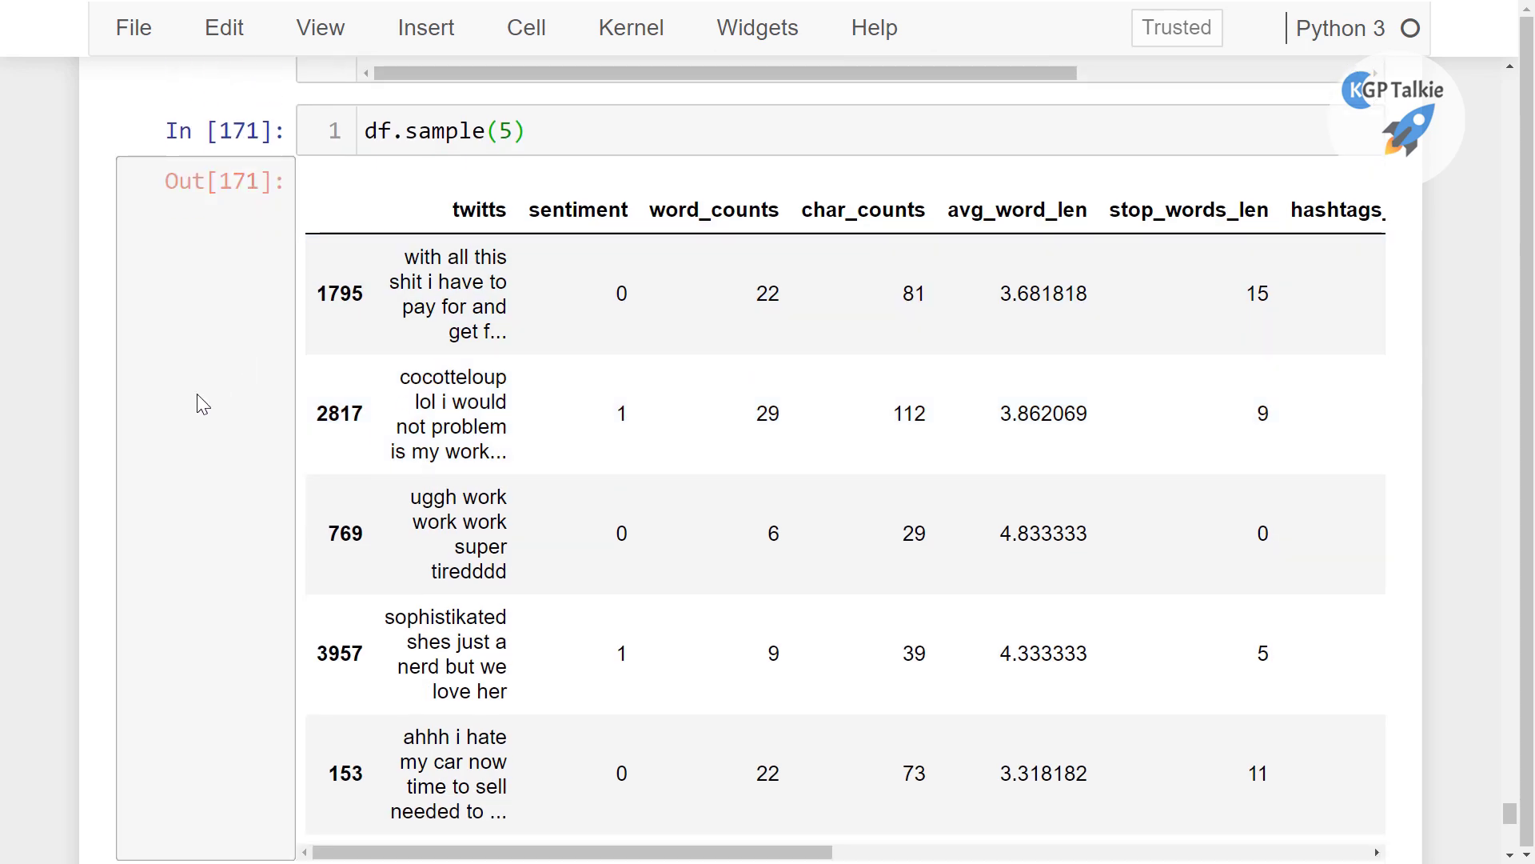
scroll(453, 499, "down", 3)
left_click_drag(536, 396, 1380, 395)
scroll(1315, 344, "up", 2)
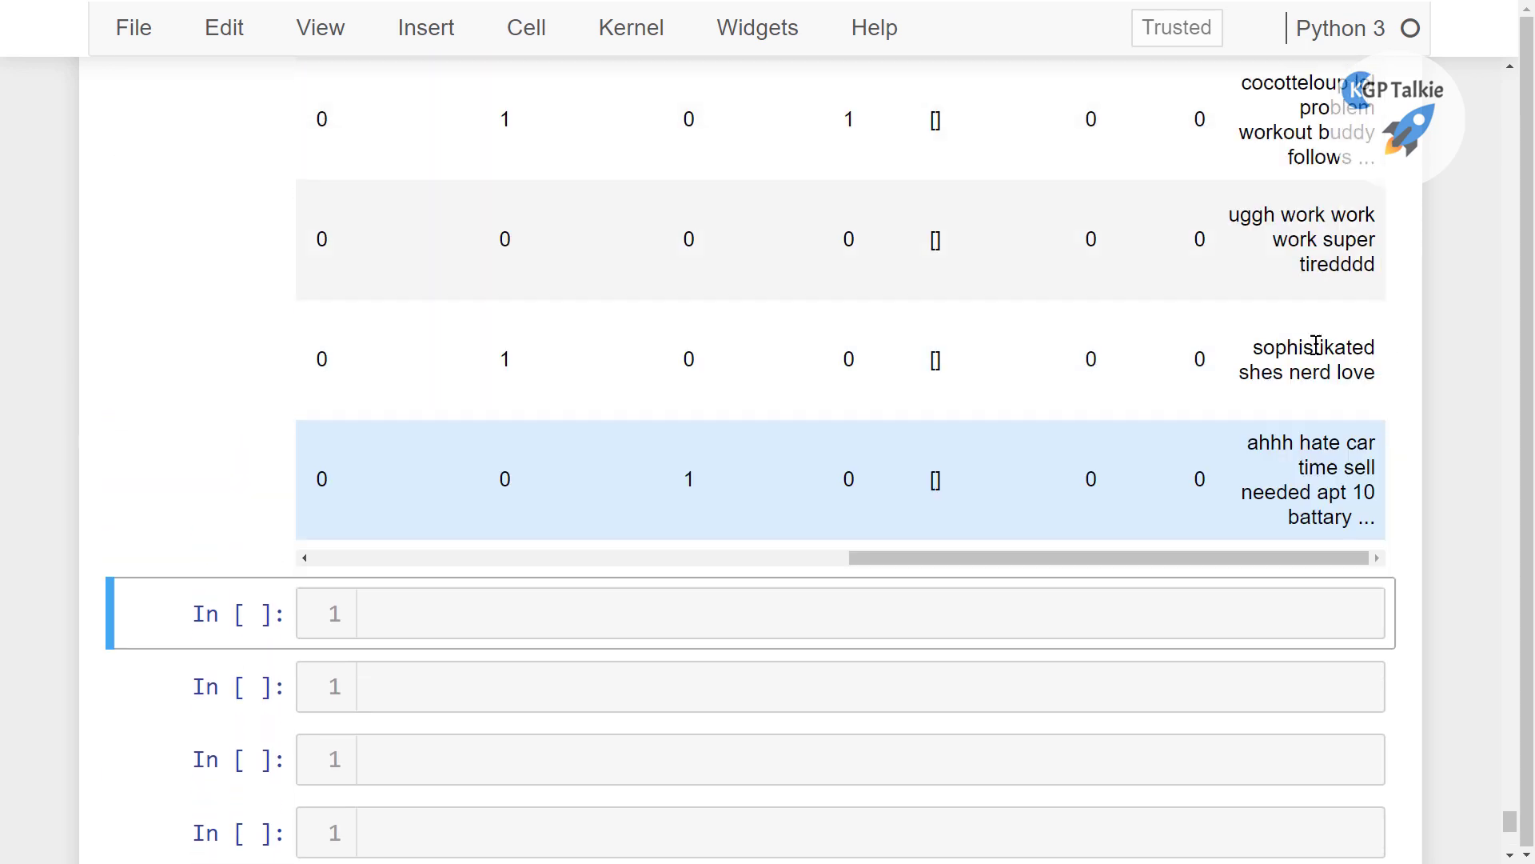
scroll(1317, 355, "up", 2)
scroll(1316, 355, "up", 1)
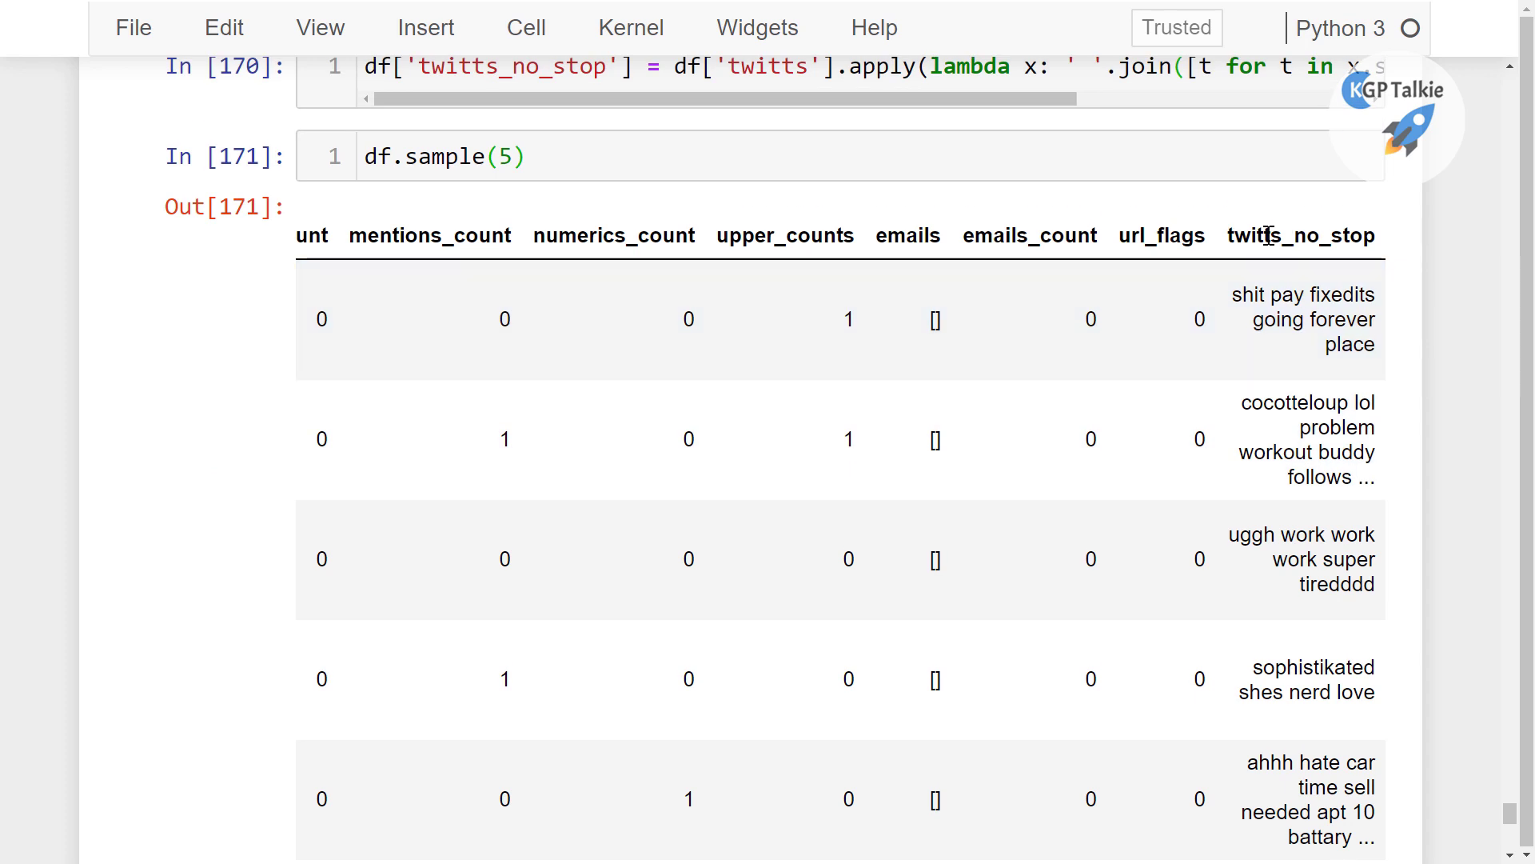
scroll(1315, 439, "down", 2)
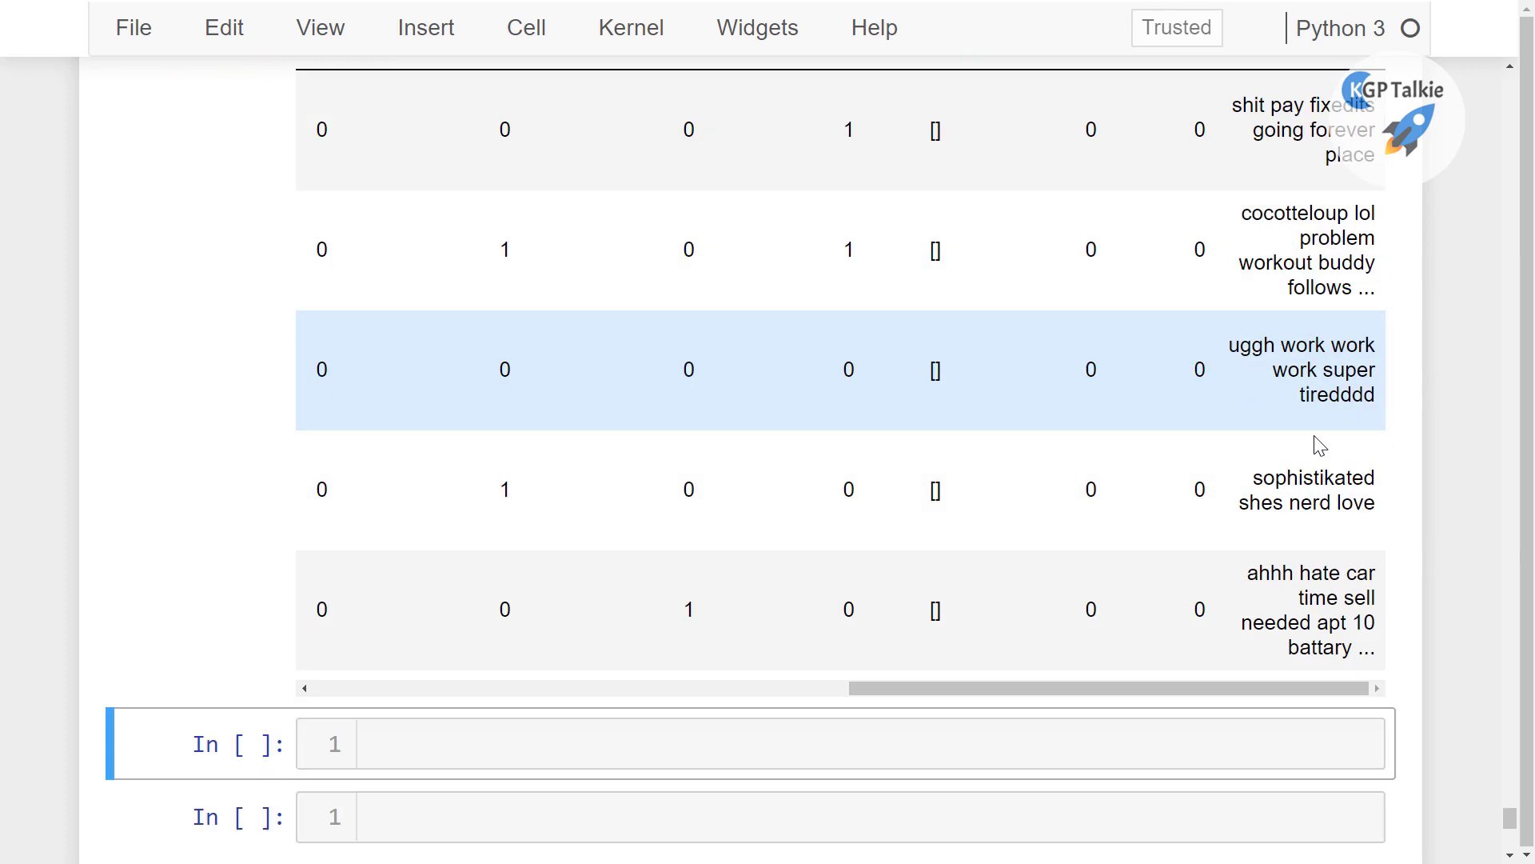
scroll(1264, 528, "down", 1)
left_click_drag(1254, 516, 436, 541)
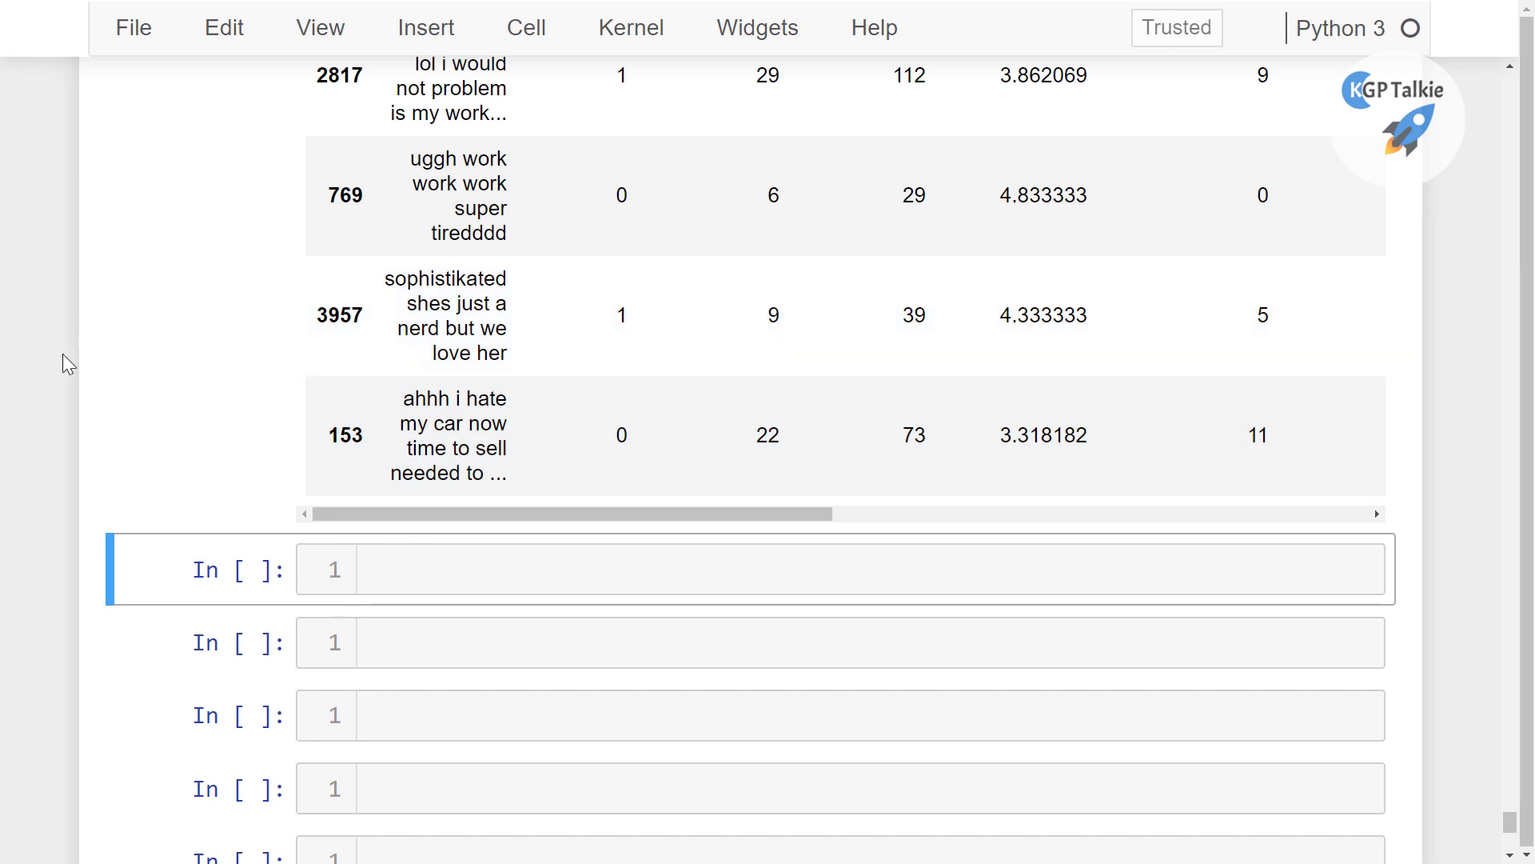
scroll(70, 363, "up", 1)
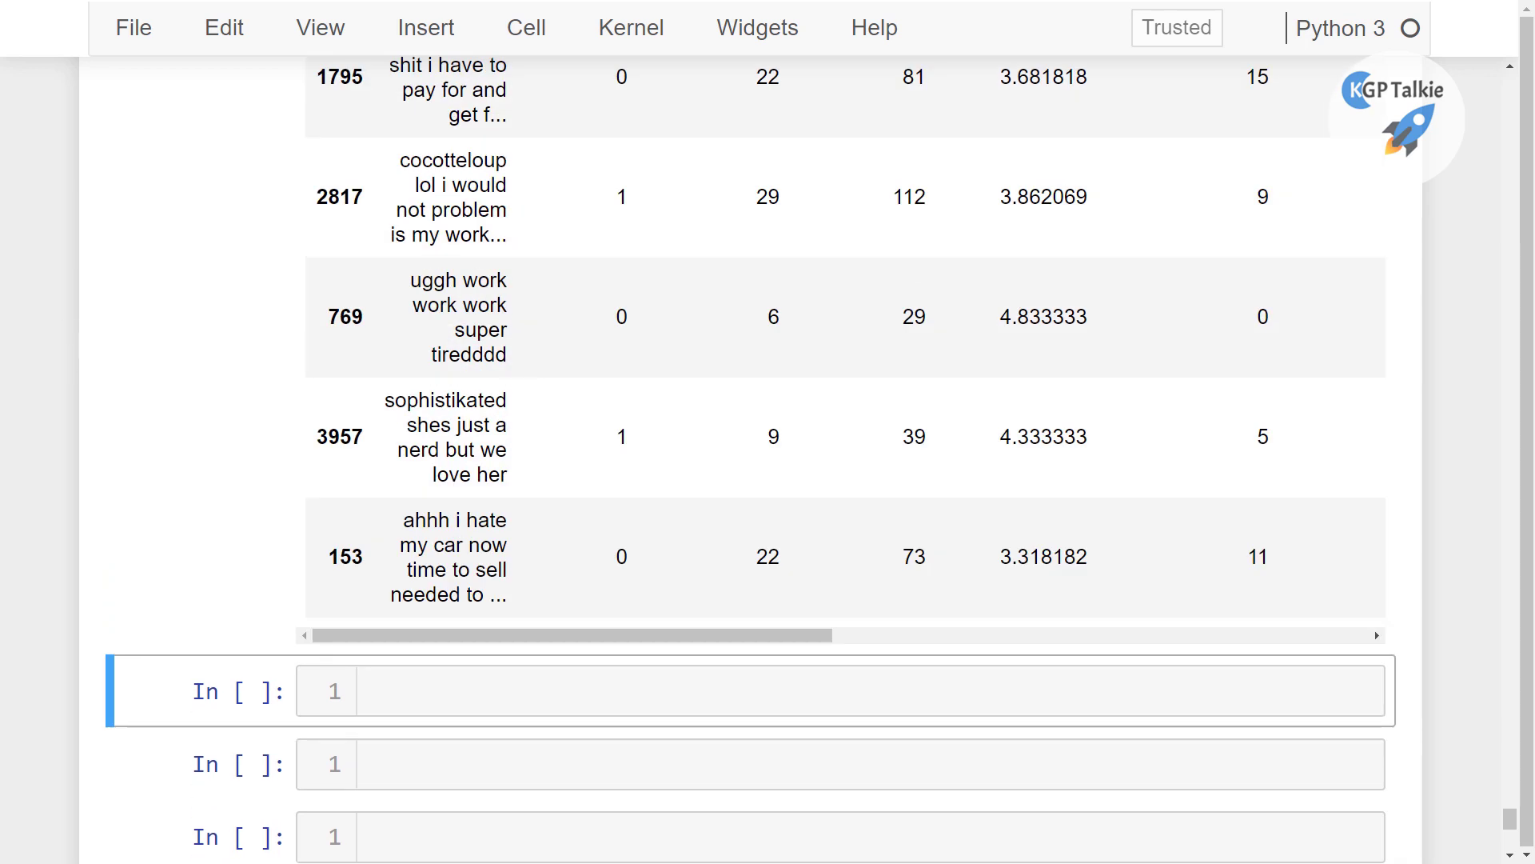